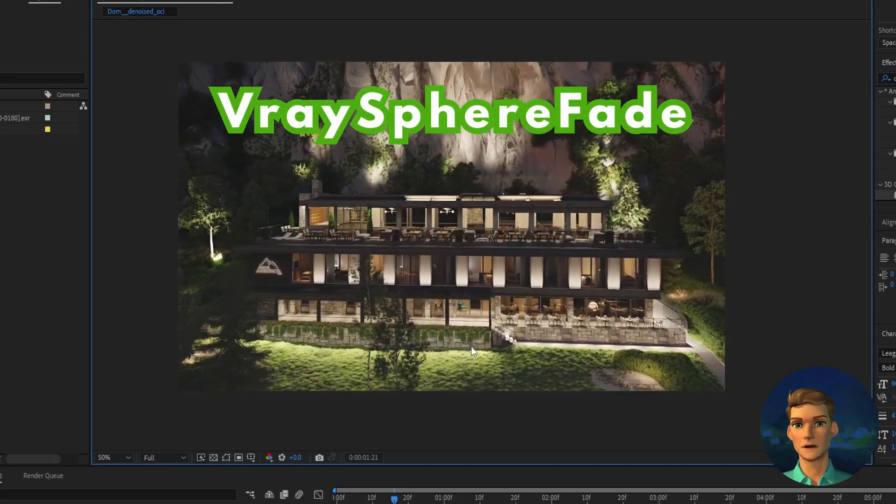
pyautogui.scroll(2, 561, 298)
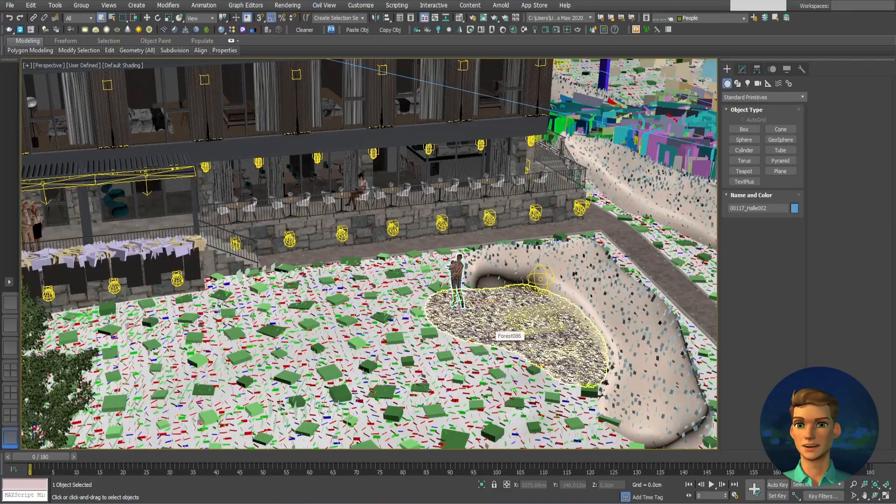
pyautogui.moveTo(488, 337); pyautogui.dragTo(462, 344, button='middle')
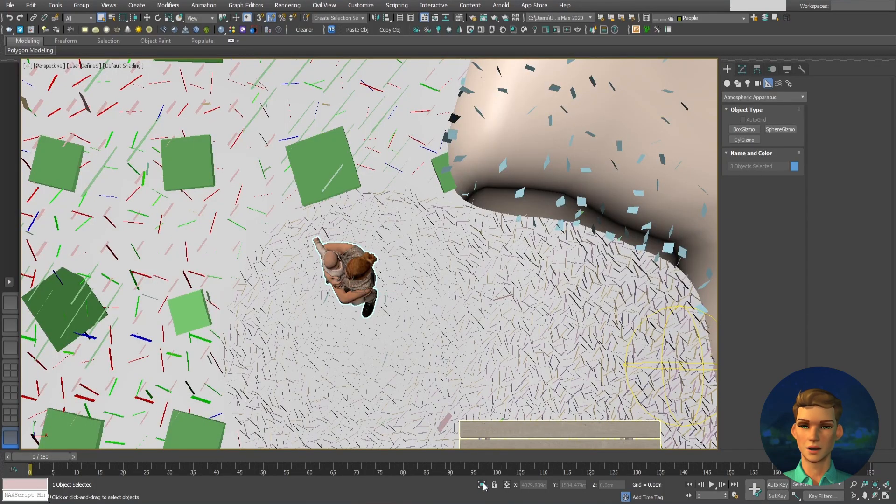
# Isolate the three selected people models and draw a BoxGizmo around the single standing person in the top view.
pyautogui.click(483, 485)
pyautogui.press('t')
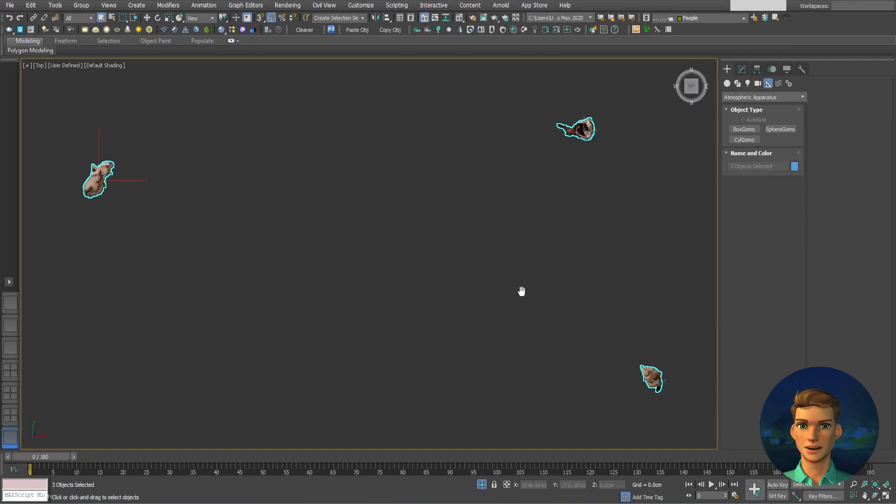
pyautogui.moveTo(504, 300); pyautogui.dragTo(407, 286, button='middle')
pyautogui.click(744, 129)
pyautogui.moveTo(535, 345); pyautogui.dragTo(569, 383)
pyautogui.click(566, 258)
# Lower the box gizmo onto the standing person and adjust its height to enclose the figure.
pyautogui.press('p')
pyautogui.keyDown('alt'); pyautogui.moveTo(561, 257); pyautogui.dragTo(544, 215, button='middle'); pyautogui.keyUp('alt')
pyautogui.rightClick(556, 301)
pyautogui.click(565, 311)
pyautogui.moveTo(550, 267); pyautogui.dragTo(546, 327)
pyautogui.press('z')
pyautogui.keyDown('alt'); pyautogui.moveTo(546, 327); pyautogui.dragTo(467, 280, button='middle'); pyautogui.keyUp('alt')
pyautogui.moveTo(395, 374); pyautogui.dragTo(395, 339)
pyautogui.click(742, 68)
pyautogui.moveTo(783, 289); pyautogui.dragTo(784, 303)
# Clone the box gizmo onto the couple in the top view and adjust the clone's width to fit them.
pyautogui.press('t')
pyautogui.press('z')
pyautogui.scroll(-10, 411, 254)
pyautogui.moveTo(396, 254); pyautogui.dragTo(560, 372, button='middle')
pyautogui.keyDown('shift'); pyautogui.moveTo(560, 370); pyautogui.dragTo(261, 265); pyautogui.keyUp('shift')
pyautogui.click(457, 294)
pyautogui.scroll(6, 241, 263)
pyautogui.moveTo(301, 285); pyautogui.dragTo(306, 279)
pyautogui.moveTo(783, 279); pyautogui.dragTo(785, 264)
# Raise the cloned box gizmo in perspective so that it encloses the couple.
pyautogui.scroll(-6, 140, 300)
pyautogui.press('p')
pyautogui.keyDown('alt'); pyautogui.moveTo(327, 308); pyautogui.dragTo(334, 231, button='middle'); pyautogui.keyUp('alt')
pyautogui.moveTo(238, 280); pyautogui.dragTo(237, 247)
pyautogui.press('z')
# Clone the couple's box gizmo onto the remaining person and position the clone around the figure.
pyautogui.moveTo(239, 309); pyautogui.dragTo(401, 285)
pyautogui.press('t')
pyautogui.scroll(-8, 237, 306)
pyautogui.click(448, 294)
pyautogui.scroll(9, 382, 284)
pyautogui.moveTo(513, 300); pyautogui.dragTo(496, 288)
pyautogui.press('p')
pyautogui.moveTo(488, 294)
pyautogui.keyDown('alt'); pyautogui.mouseDown(button='middle')
pyautogui.moveTo(476, 213)
pyautogui.moveTo(489, 250)
pyautogui.moveTo(476, 298)
pyautogui.mouseUp(button='middle'); pyautogui.keyUp('alt')
pyautogui.scroll(-4, 476, 213)
pyautogui.scroll(-6, 476, 298)
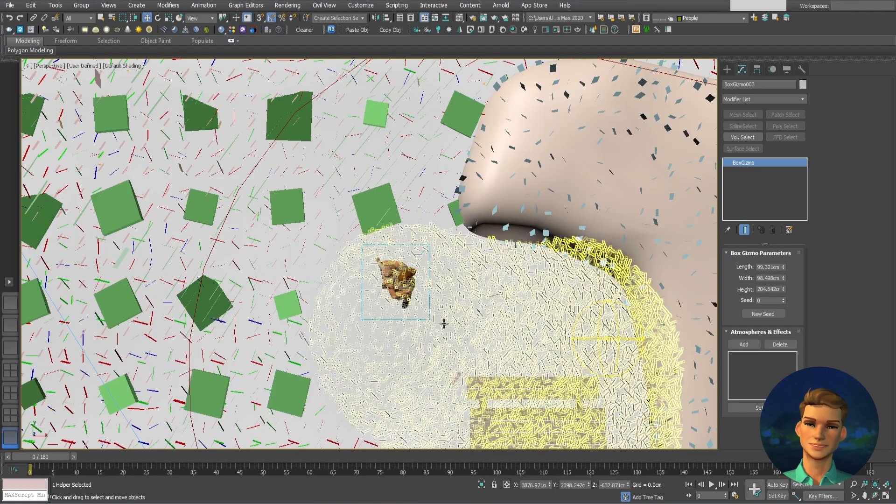
# Add a VRaySphereFade atmosphere to the third box gizmo and open the scene's environment and atmosphere settings.
pyautogui.click(744, 344)
pyautogui.doubleClick(400, 203)
pyautogui.press('8')
pyautogui.scroll(-5, 388, 213)
# Pick BoxGizmo001 and BoxGizmo002 in the scene as additional gizmos of the VRaySphereFade effect.
pyautogui.click(366, 272)
pyautogui.click(545, 209)
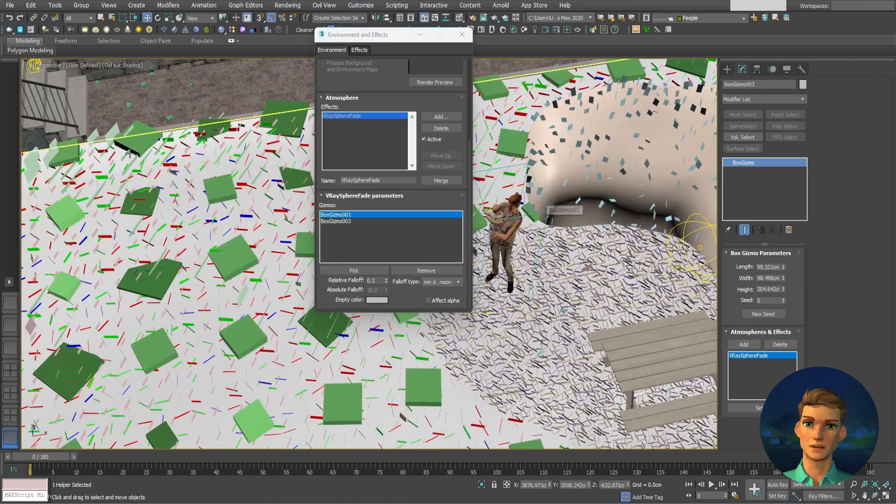
pyautogui.moveTo(196, 178); pyautogui.dragTo(644, 262, button='middle')
pyautogui.click(349, 272)
pyautogui.moveTo(112, 224); pyautogui.dragTo(182, 218, button='middle')
pyautogui.click(182, 218)
# Set the VRaySphereFade relative falloff to 0.0, make the empty color black and enable Affect alpha.
pyautogui.rightClick(386, 281)
pyautogui.click(377, 300)
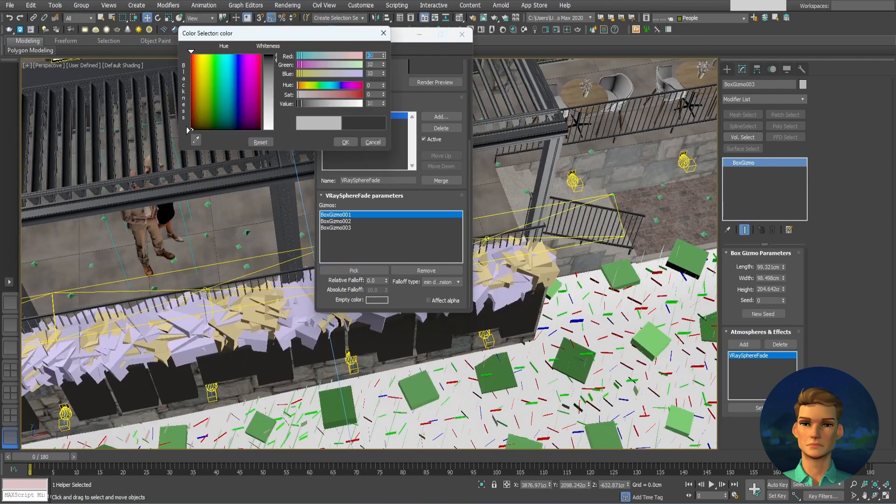
pyautogui.moveTo(346, 102); pyautogui.dragTo(297, 103)
pyautogui.click(344, 142)
pyautogui.click(428, 300)
pyautogui.click(462, 35)
# Switch the viewport to the camera view and render it with the VRaySphereFade effect.
pyautogui.moveTo(539, 281); pyautogui.dragTo(479, 280, button='middle')
pyautogui.press('c')
pyautogui.hotkey('shift', 'q')
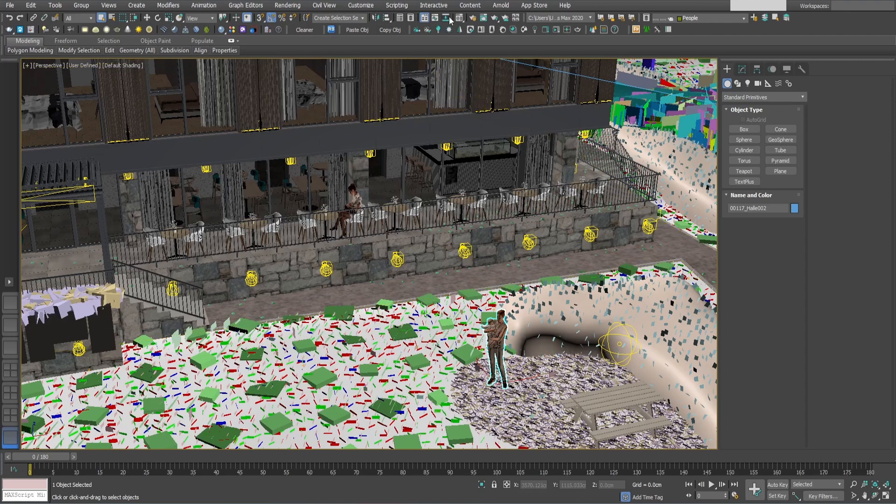
# Review the common parameters in the V-Ray Render Setup, including the frame range and output size.
pyautogui.press('F10')
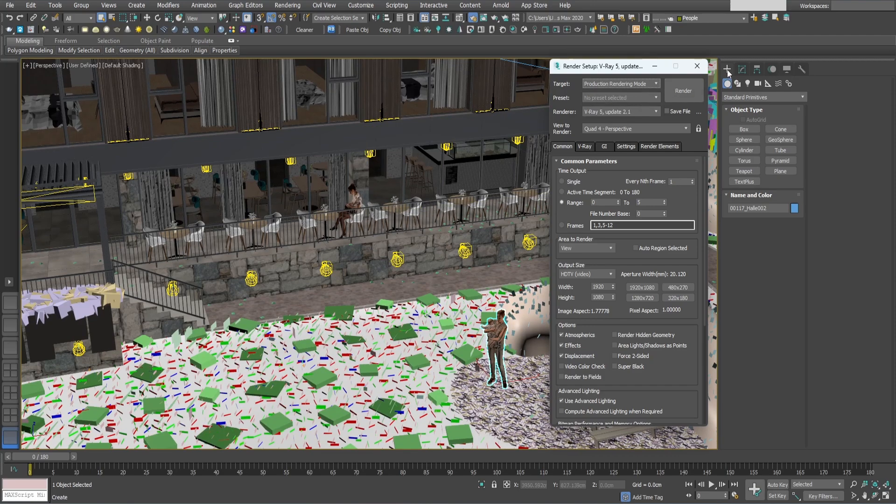
pyautogui.moveTo(422, 281); pyautogui.dragTo(456, 267, button='middle')
pyautogui.scroll(-3, 456, 271)
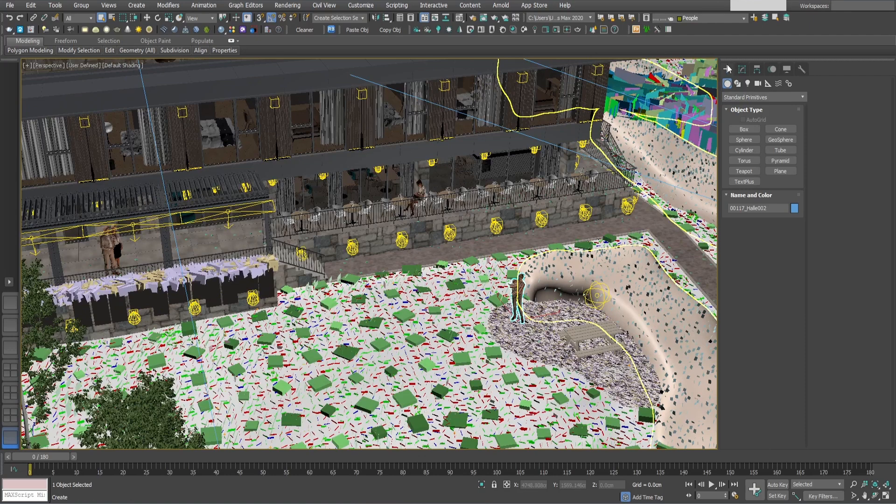
# Switch object creation to the Atmospheric Apparatus helpers and view the standing person by the picnic table from above.
pyautogui.click(767, 83)
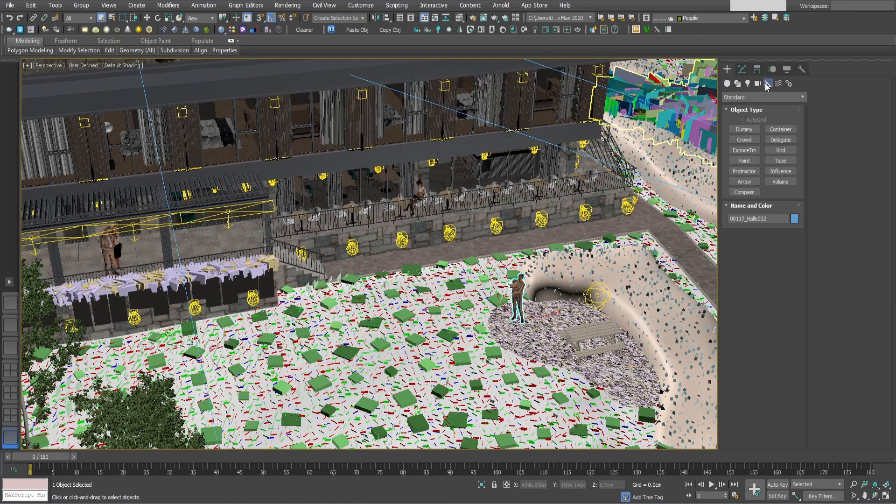
pyautogui.click(749, 97)
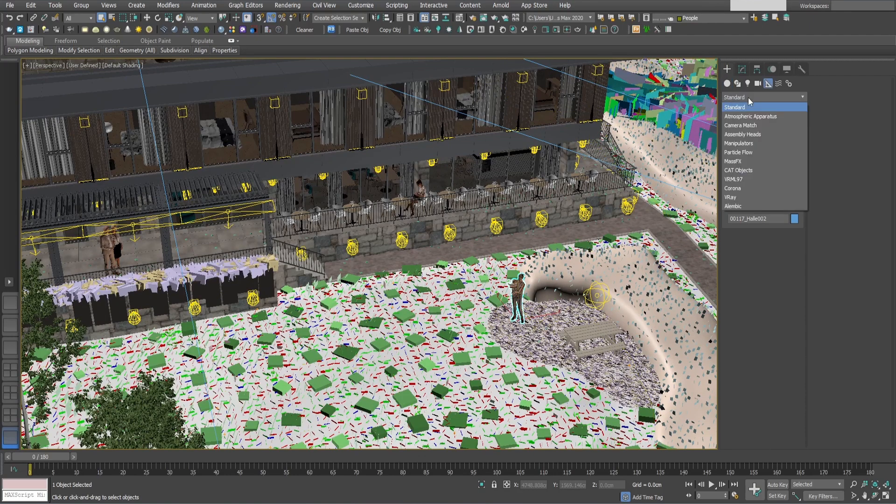
pyautogui.click(732, 117)
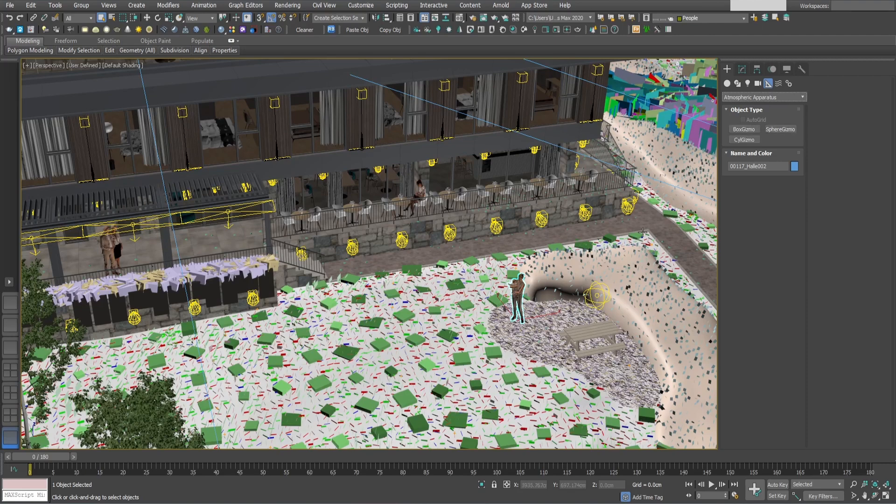
pyautogui.moveTo(553, 301)
pyautogui.mouseDown(button='middle')
pyautogui.moveTo(559, 249)
pyautogui.moveTo(570, 300)
pyautogui.moveTo(555, 310)
pyautogui.mouseUp(button='middle')
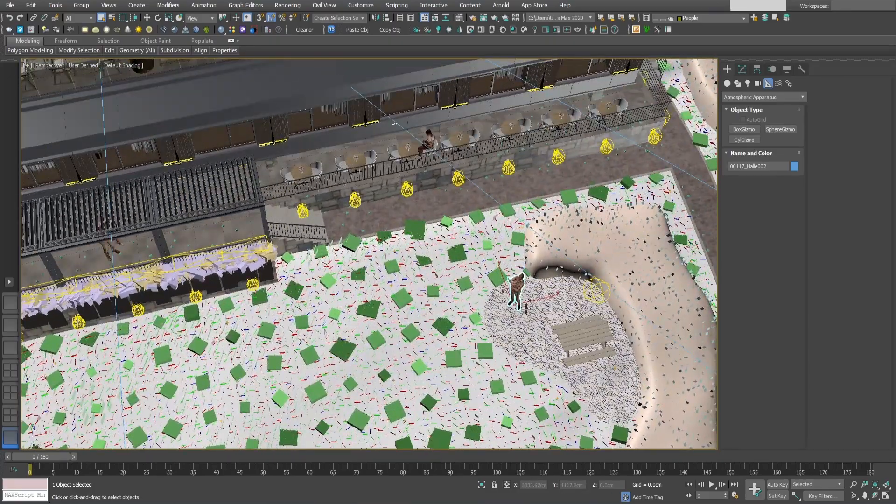
pyautogui.moveTo(524, 307); pyautogui.dragTo(512, 314, button='middle')
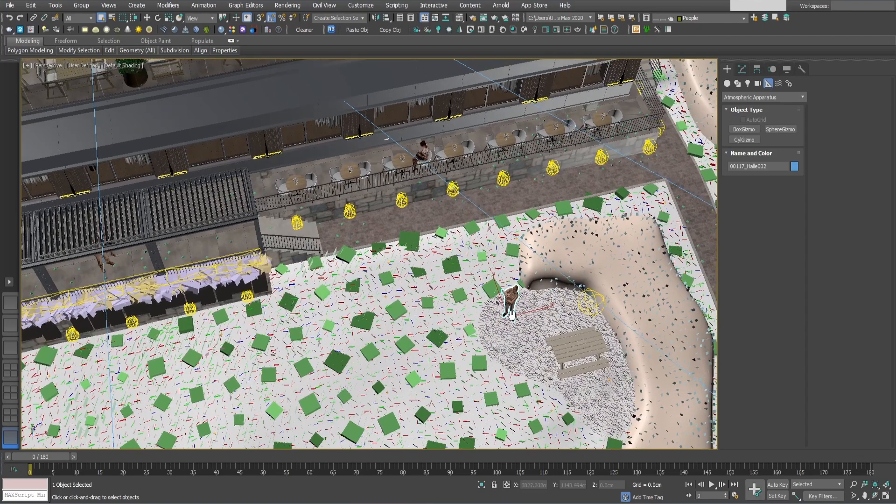
# Draw a BoxGizmo about 70 cm long, 80 cm wide and 122 cm high around the standing person by the picnic table.
pyautogui.click(745, 131)
pyautogui.scroll(2, 502, 307)
pyautogui.keyDown('alt'); pyautogui.moveTo(486, 304); pyautogui.dragTo(479, 329, button='middle'); pyautogui.keyUp('alt')
pyautogui.moveTo(482, 282); pyautogui.dragTo(543, 322)
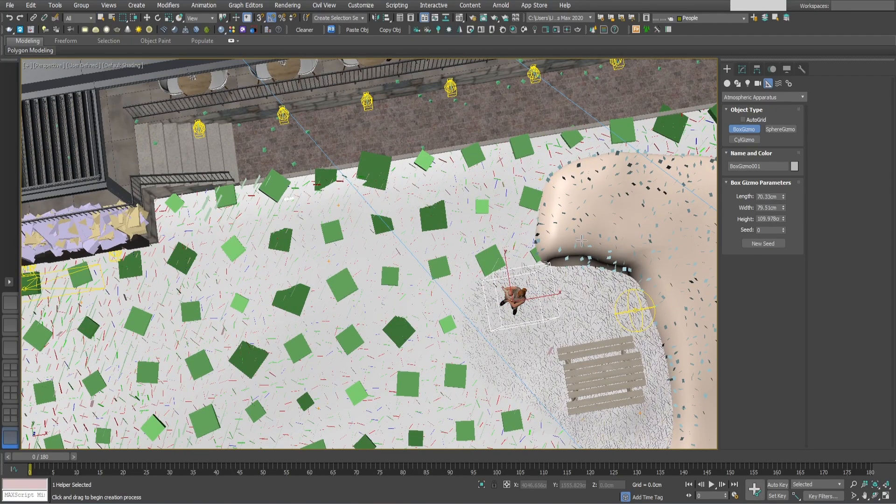
pyautogui.keyDown('alt'); pyautogui.moveTo(545, 307); pyautogui.dragTo(554, 278, button='middle'); pyautogui.keyUp('alt')
pyautogui.rightClick(554, 281)
# Move the box gizmo down and across so that it sits on the standing person.
pyautogui.moveTo(517, 444); pyautogui.dragTo(514, 262, button='middle')
pyautogui.keyDown('alt'); pyautogui.moveTo(514, 262); pyautogui.dragTo(516, 130, button='middle'); pyautogui.keyUp('alt')
pyautogui.press('w')
pyautogui.moveTo(520, 132); pyautogui.dragTo(510, 309)
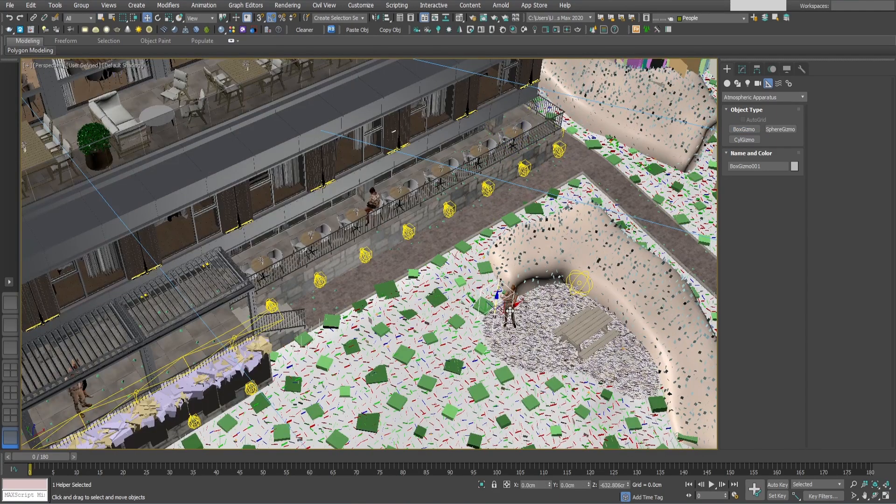
pyautogui.keyDown('alt'); pyautogui.moveTo(508, 324); pyautogui.dragTo(497, 342, button='middle'); pyautogui.keyUp('alt')
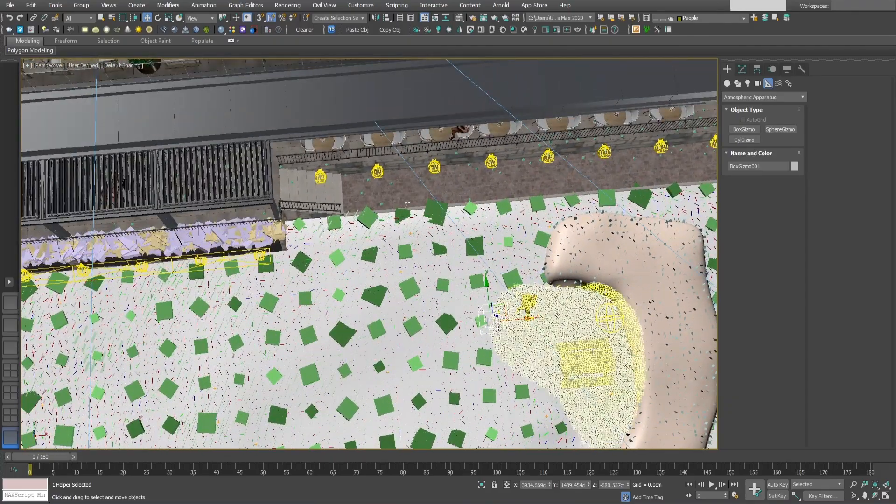
pyautogui.moveTo(503, 314); pyautogui.dragTo(540, 295)
pyautogui.keyDown('alt'); pyautogui.moveTo(542, 294); pyautogui.dragTo(590, 123, button='middle'); pyautogui.keyUp('alt')
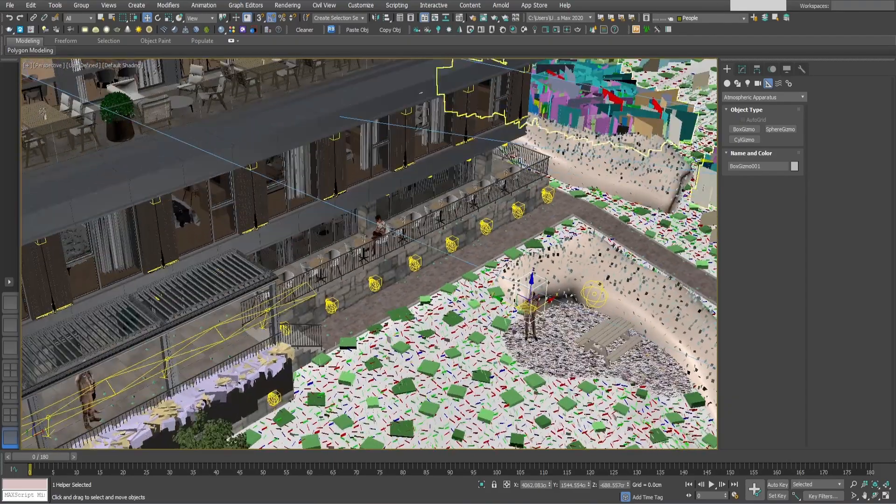
# Align the box gizmo to the standing person in X, Y and Z position, pivot point to pivot point.
pyautogui.click(386, 17)
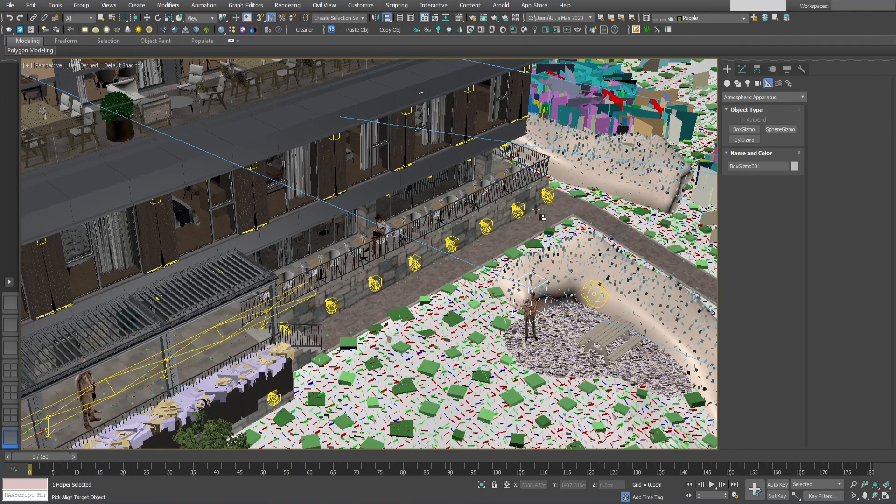
pyautogui.click(529, 309)
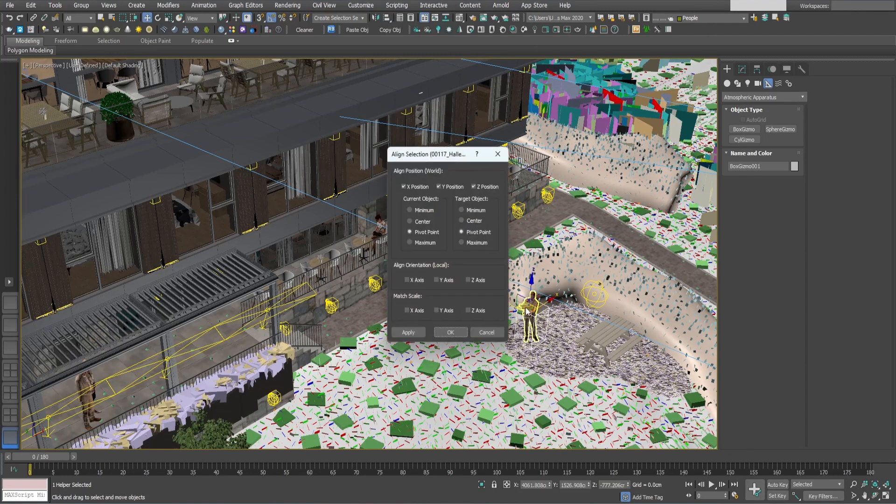
pyautogui.click(451, 333)
pyautogui.scroll(10, 498, 327)
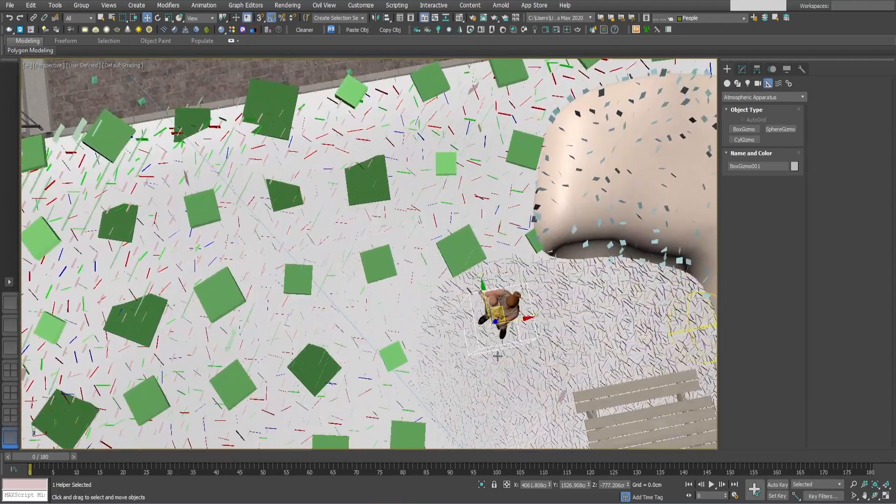
pyautogui.moveTo(526, 300); pyautogui.dragTo(477, 344, button='middle')
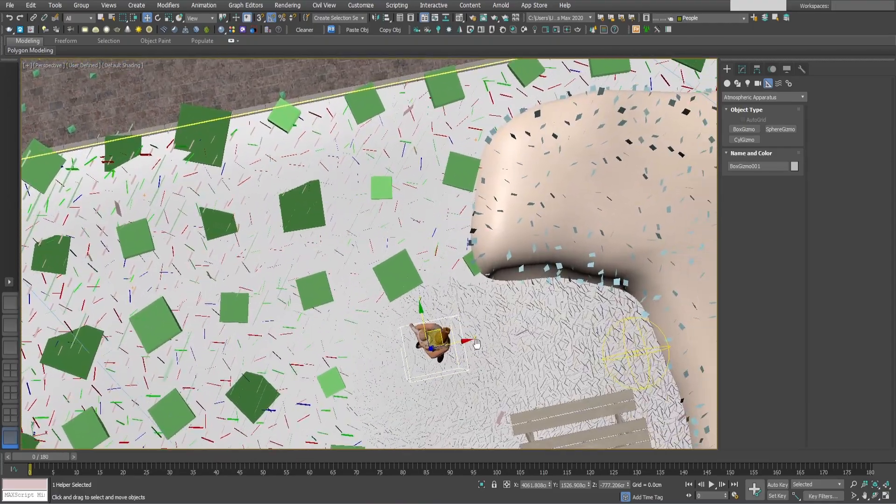
# Enlarge the box gizmo to about 85.1 cm length, 97 cm width and 263 cm height.
pyautogui.click(742, 69)
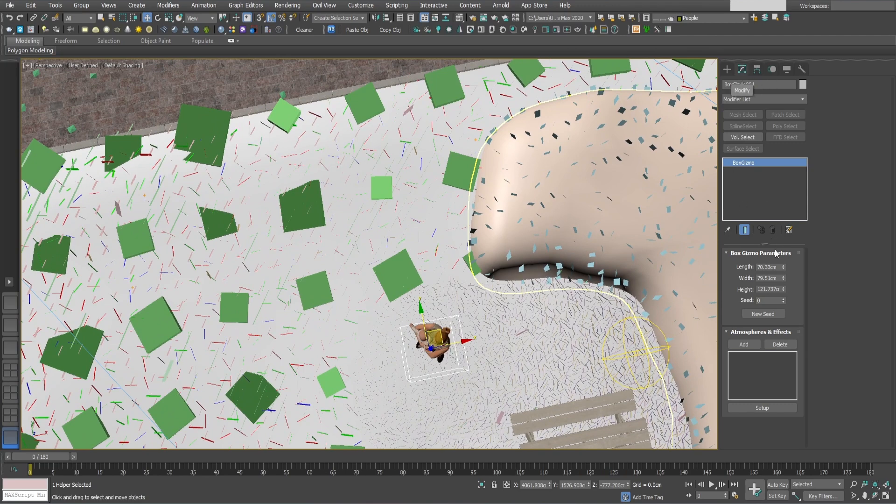
pyautogui.moveTo(783, 266)
pyautogui.mouseDown()
pyautogui.moveTo(785, 254)
pyautogui.moveTo(784, 267)
pyautogui.mouseUp()
pyautogui.click(785, 277)
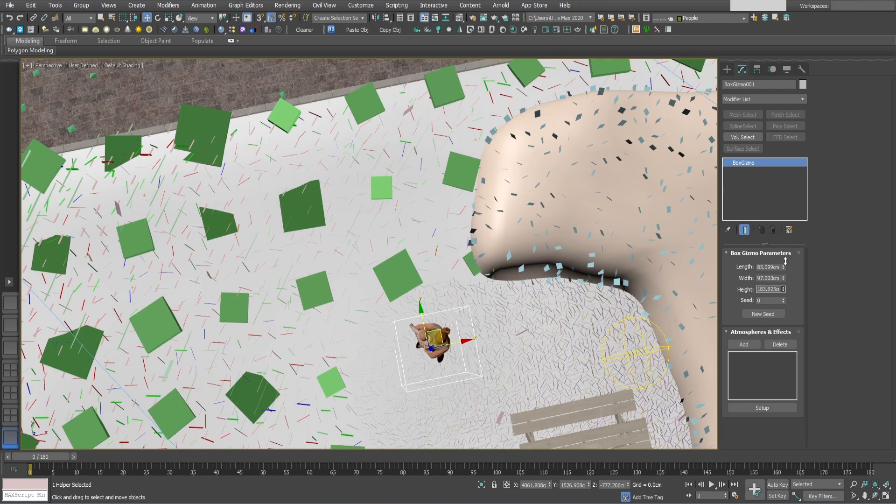
pyautogui.moveTo(394, 374); pyautogui.dragTo(470, 296, button='middle')
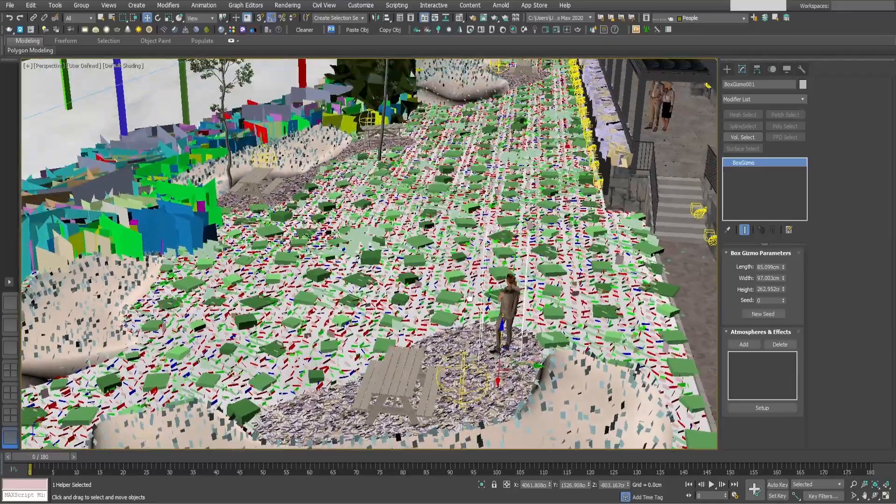
# Shift the box gizmo slightly along Y to surround the standing person and reduce its height to 220.88 cm.
pyautogui.moveTo(524, 368); pyautogui.dragTo(527, 366)
pyautogui.keyDown('alt'); pyautogui.moveTo(527, 365); pyautogui.dragTo(822, 365, button='middle'); pyautogui.keyUp('alt')
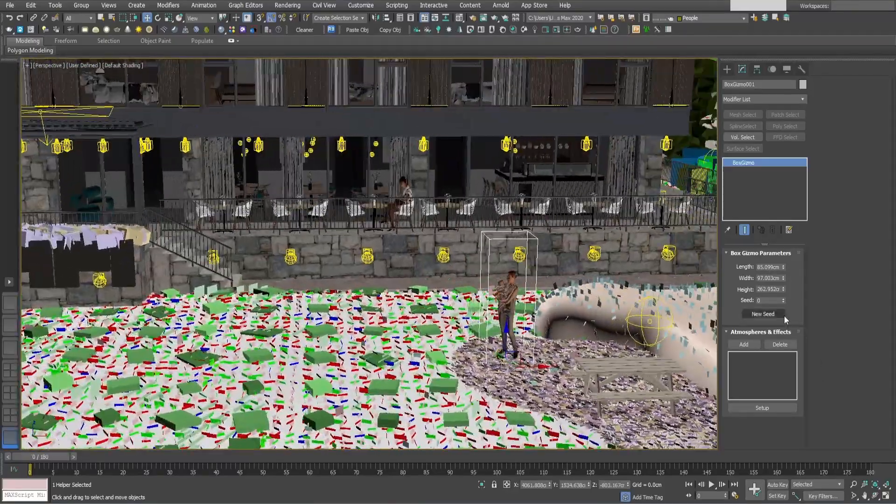
pyautogui.moveTo(784, 290); pyautogui.dragTo(785, 301)
# Clone the box gizmo as a copy onto the couple standing on the covered walkway.
pyautogui.keyDown('alt'); pyautogui.moveTo(560, 332); pyautogui.dragTo(576, 380, button='middle'); pyautogui.keyUp('alt')
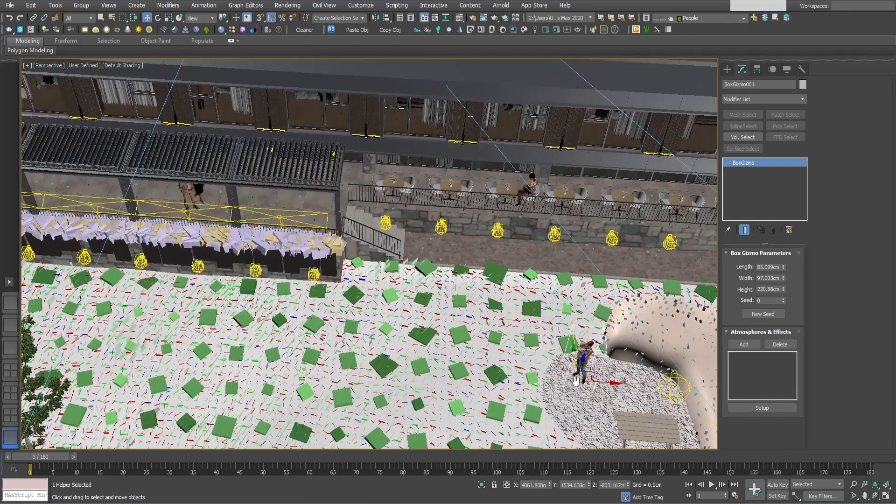
pyautogui.keyDown('shift'); pyautogui.moveTo(591, 370); pyautogui.dragTo(279, 237); pyautogui.keyUp('shift')
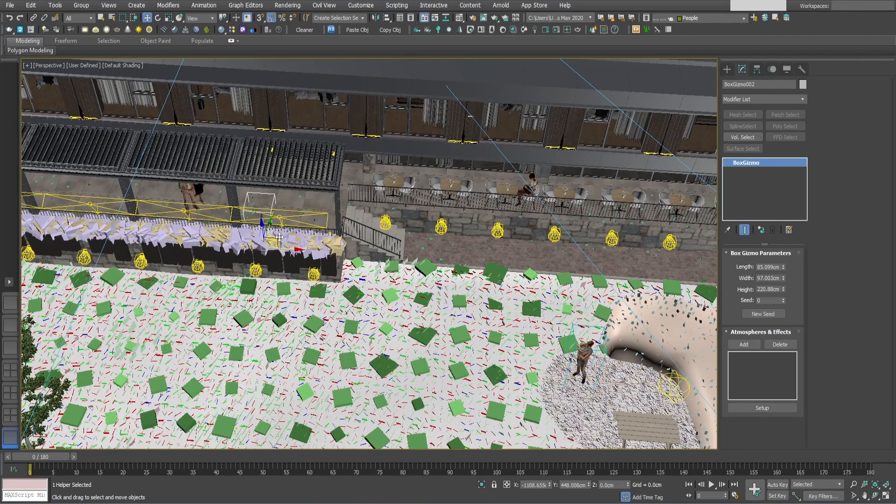
pyautogui.keyDown('shift'); pyautogui.moveTo(223, 226); pyautogui.dragTo(218, 227); pyautogui.keyUp('shift')
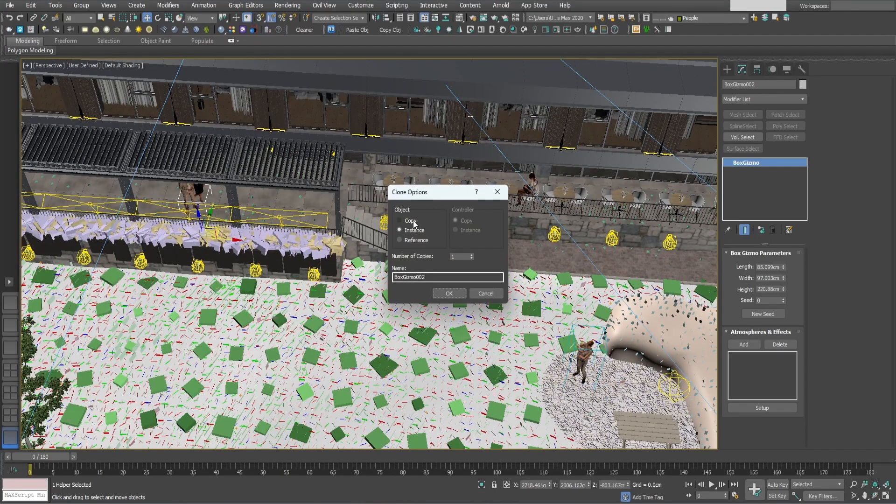
pyautogui.click(449, 293)
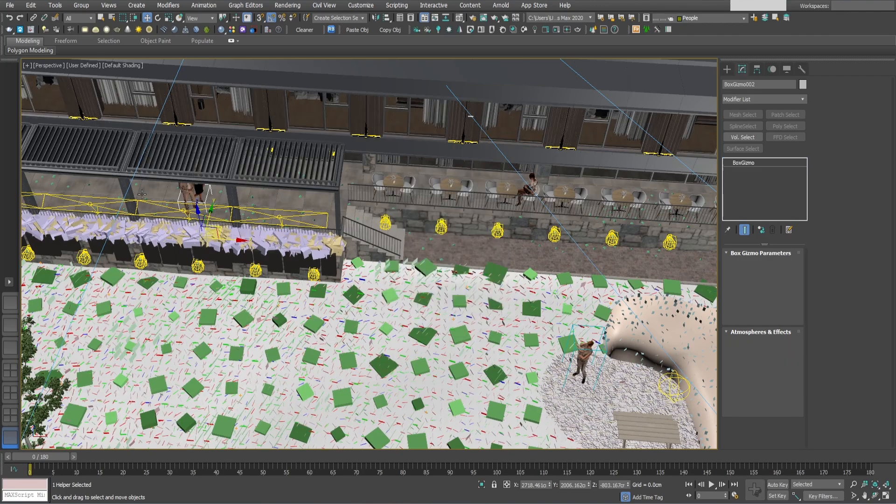
# Raise the copied box gizmo around the standing couple and increase its length to about 113.18 cm.
pyautogui.scroll(10, 354, 292)
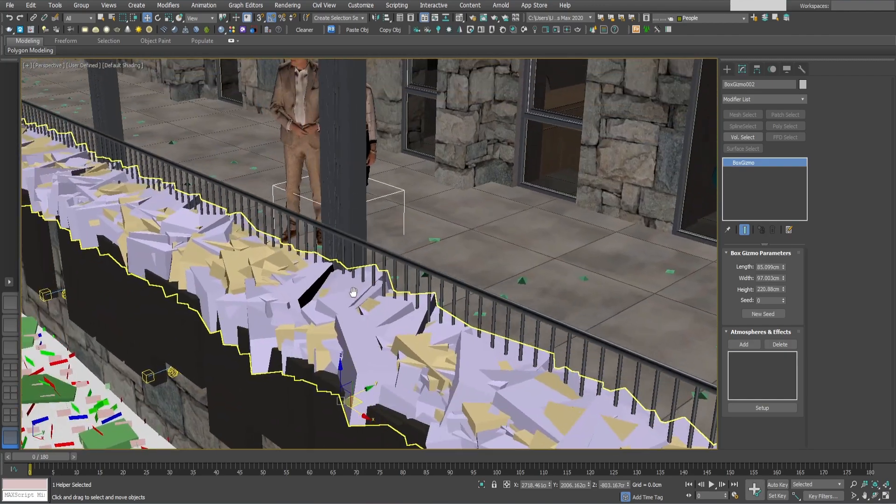
pyautogui.keyDown('alt'); pyautogui.moveTo(354, 292); pyautogui.dragTo(333, 289, button='middle'); pyautogui.keyUp('alt')
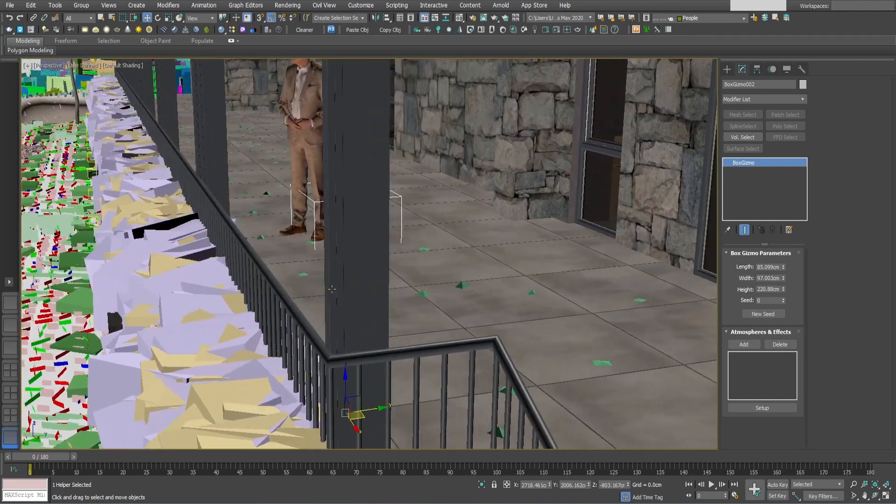
pyautogui.moveTo(347, 382); pyautogui.dragTo(366, 231)
pyautogui.keyDown('alt'); pyautogui.moveTo(366, 230); pyautogui.dragTo(346, 390, button='middle'); pyautogui.keyUp('alt')
pyautogui.moveTo(784, 269); pyautogui.dragTo(786, 245)
# Clone the couple's box gizmo as a copy onto the woman seated on the restaurant terrace.
pyautogui.keyDown('alt'); pyautogui.moveTo(593, 210); pyautogui.dragTo(527, 296, button='middle'); pyautogui.keyUp('alt')
pyautogui.scroll(-5, 520, 212)
pyautogui.click(584, 318)
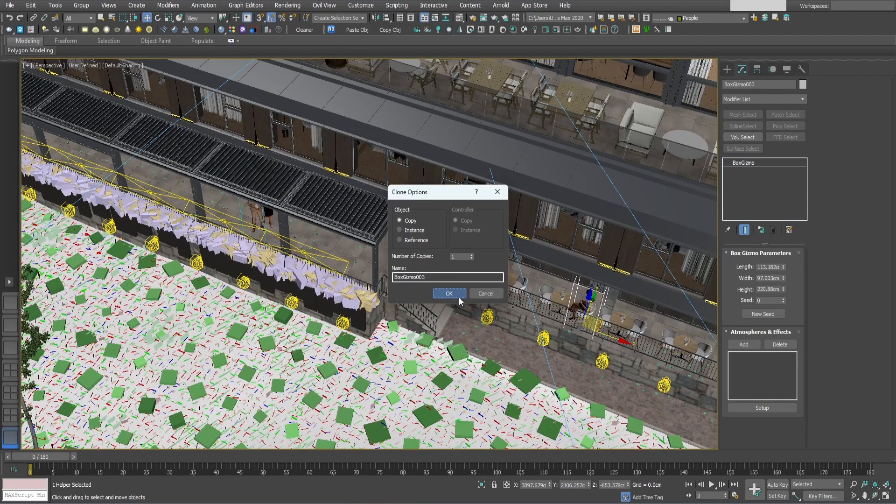
pyautogui.click(459, 298)
# Shift the terrace box gizmo slightly along Y around the seated woman and reduce its height to about 181.12 cm.
pyautogui.scroll(5, 569, 317)
pyautogui.moveTo(568, 318)
pyautogui.keyDown('alt'); pyautogui.mouseDown(button='middle')
pyautogui.moveTo(616, 311)
pyautogui.moveTo(495, 323)
pyautogui.moveTo(483, 308)
pyautogui.moveTo(605, 274)
pyautogui.moveTo(551, 340)
pyautogui.mouseUp(button='middle'); pyautogui.keyUp('alt')
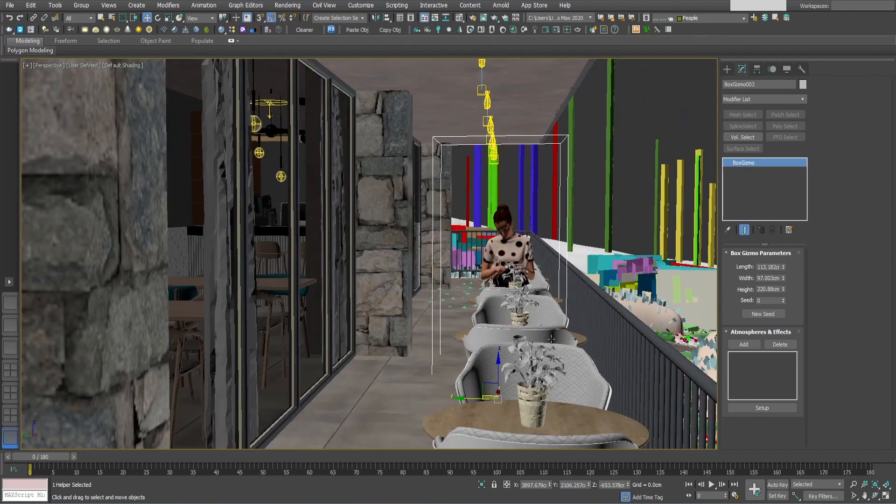
pyautogui.keyDown('alt'); pyautogui.moveTo(483, 397); pyautogui.dragTo(493, 242, button='middle'); pyautogui.keyUp('alt')
pyautogui.scroll(-5, 485, 281)
pyautogui.moveTo(784, 292); pyautogui.dragTo(783, 301)
pyautogui.moveTo(454, 283); pyautogui.dragTo(409, 250, button='middle')
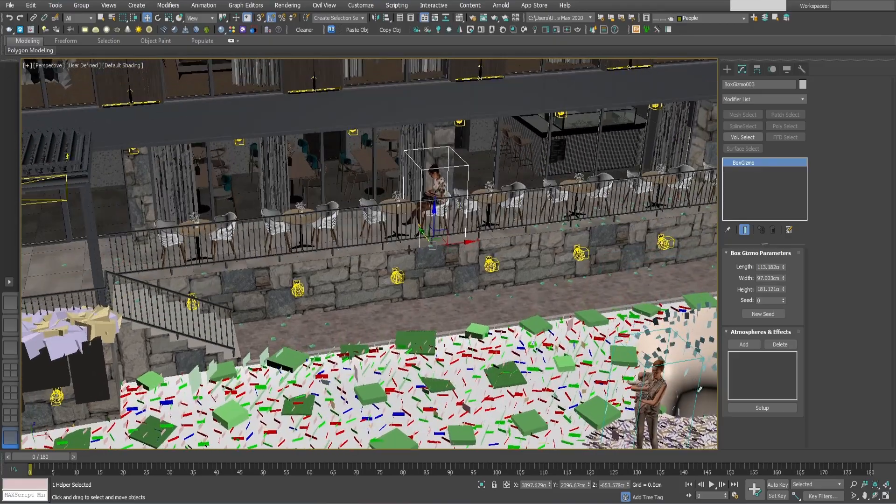
pyautogui.scroll(-5, 409, 250)
pyautogui.keyDown('alt'); pyautogui.moveTo(452, 285); pyautogui.dragTo(472, 268, button='middle'); pyautogui.keyUp('alt')
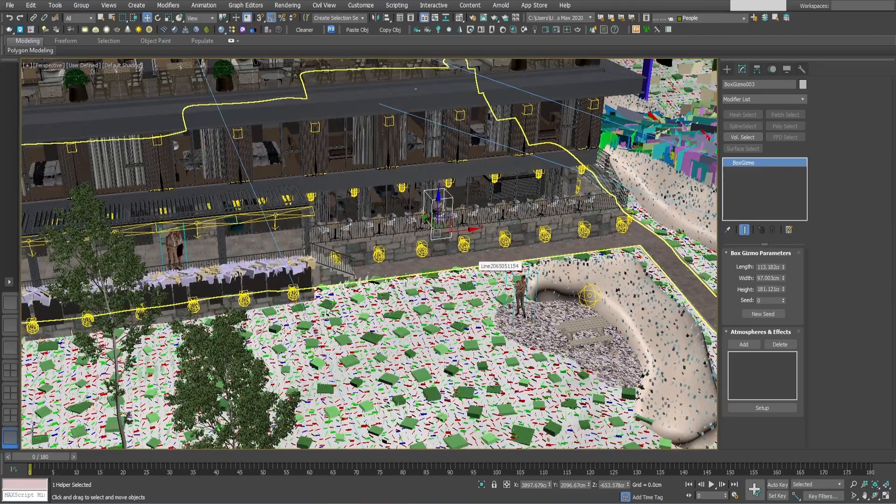
pyautogui.moveTo(557, 312); pyautogui.dragTo(548, 287, button='middle')
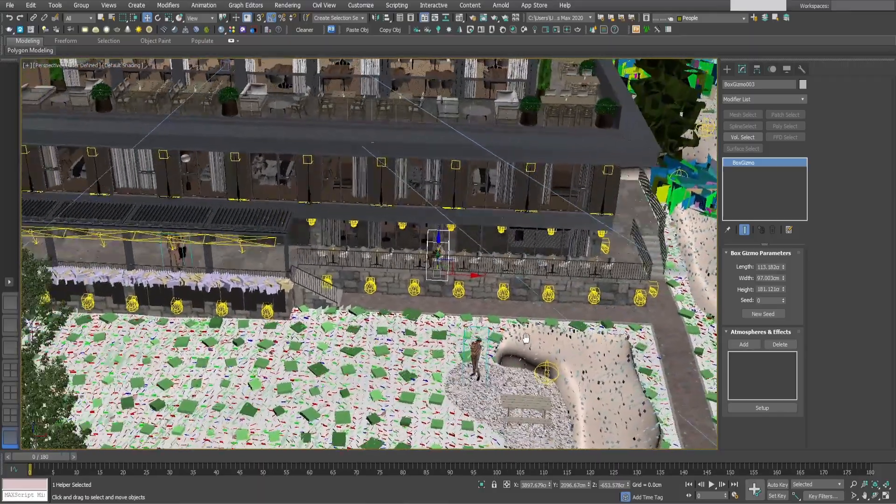
# Inspect the placement of the three box gizmos around the people from several angles.
pyautogui.keyDown('alt'); pyautogui.moveTo(526, 339); pyautogui.dragTo(517, 338, button='middle'); pyautogui.keyUp('alt')
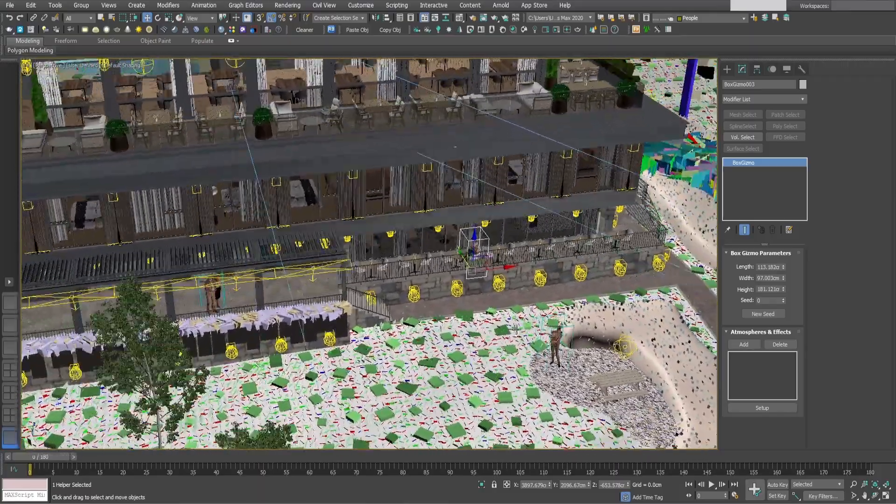
pyautogui.keyDown('alt'); pyautogui.moveTo(528, 309); pyautogui.dragTo(545, 306, button='middle'); pyautogui.keyUp('alt')
pyautogui.scroll(3, 599, 349)
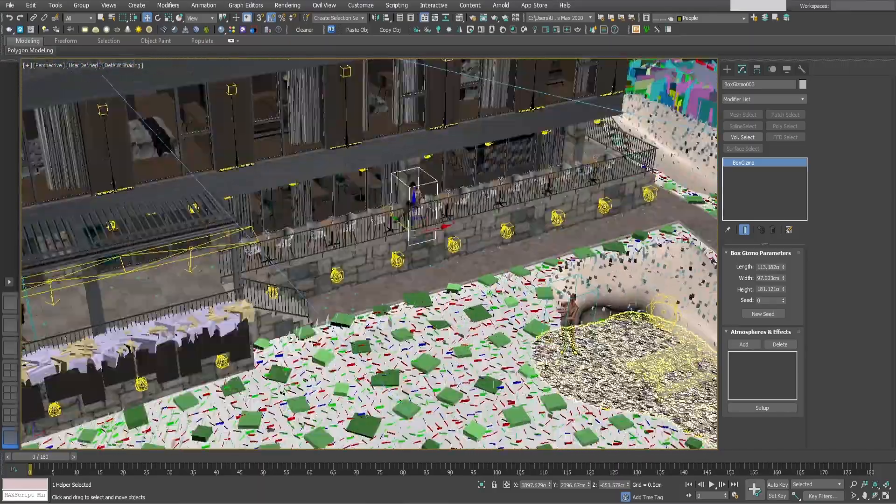
pyautogui.keyDown('alt'); pyautogui.moveTo(460, 262); pyautogui.dragTo(418, 198, button='middle'); pyautogui.keyUp('alt')
pyautogui.moveTo(480, 301)
pyautogui.mouseDown(button='middle')
pyautogui.moveTo(470, 291)
pyautogui.moveTo(483, 291)
pyautogui.mouseUp(button='middle')
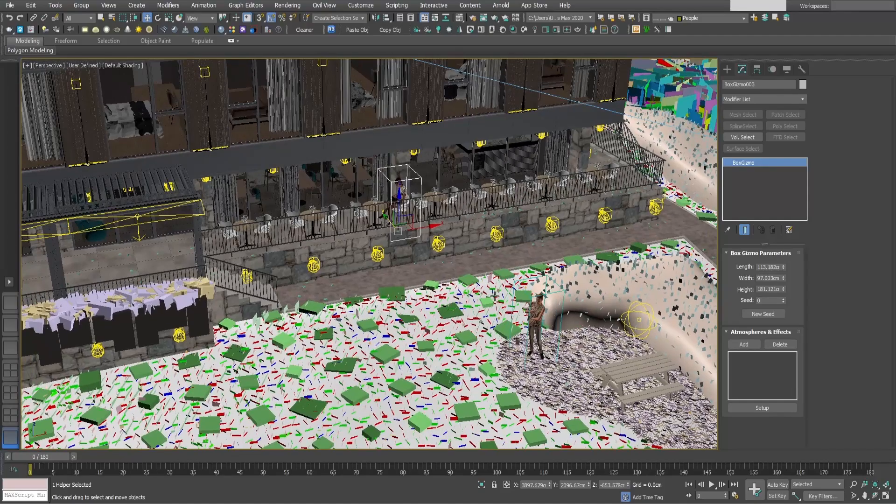
pyautogui.moveTo(449, 331); pyautogui.dragTo(420, 309, button='middle')
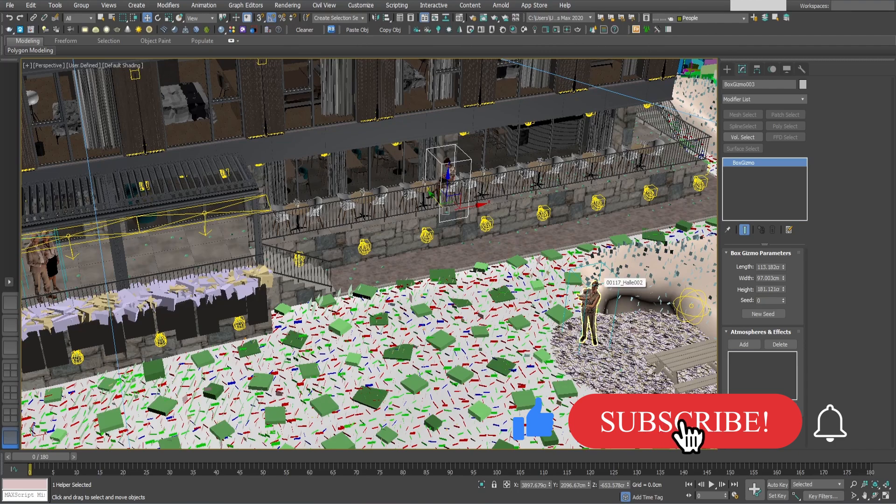
pyautogui.moveTo(437, 304); pyautogui.dragTo(467, 302, button='middle')
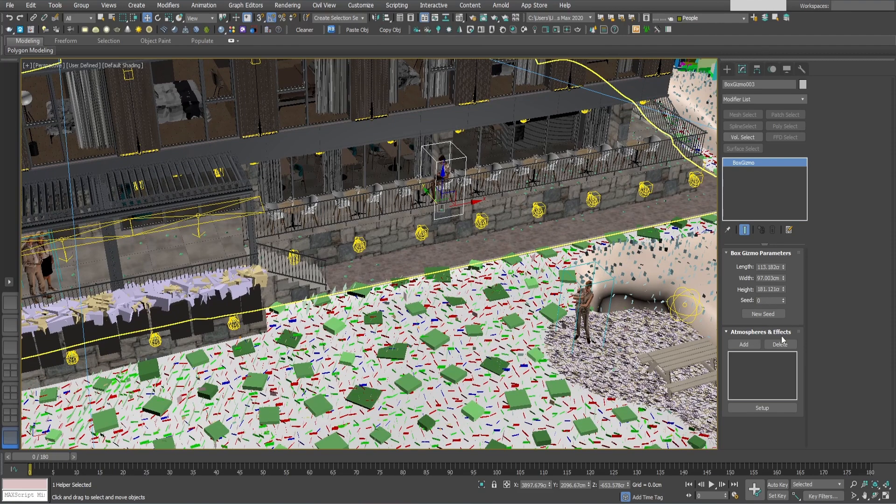
# Add a new VRaySphereFade atmosphere to the box gizmo around the seated terrace woman and open its parameters.
pyautogui.click(744, 344)
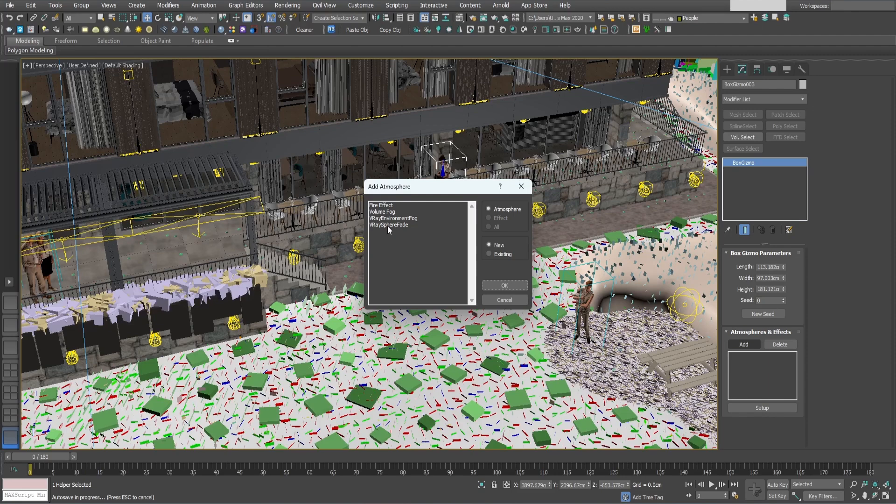
pyautogui.click(387, 226)
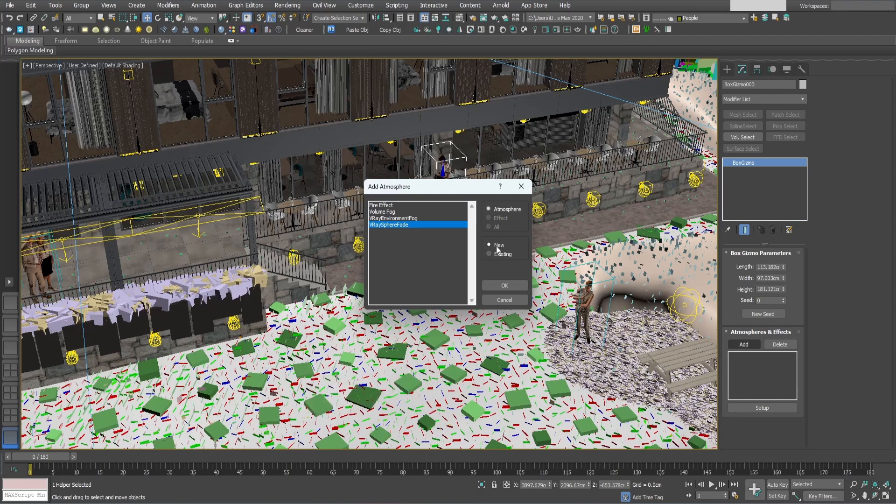
pyautogui.click(505, 286)
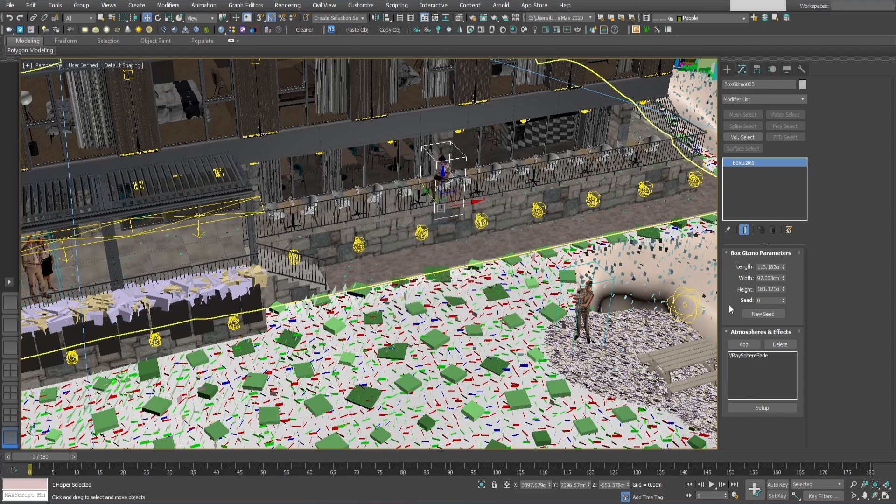
pyautogui.click(750, 355)
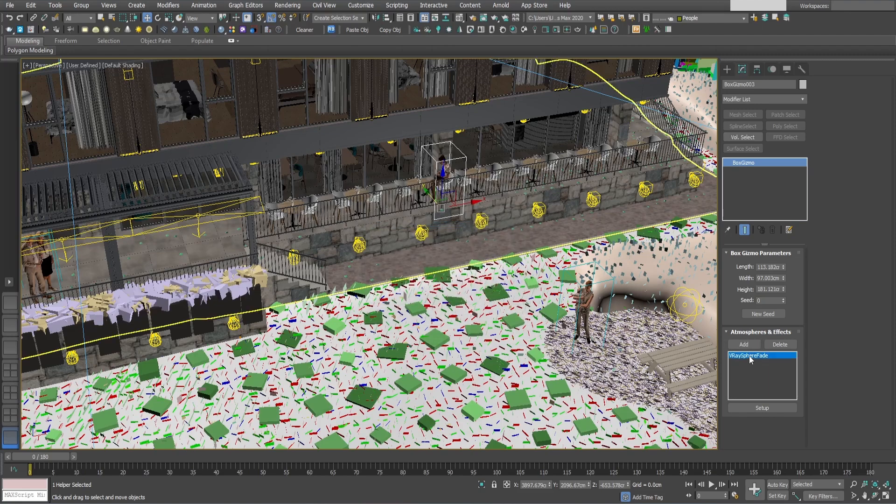
pyautogui.click(763, 409)
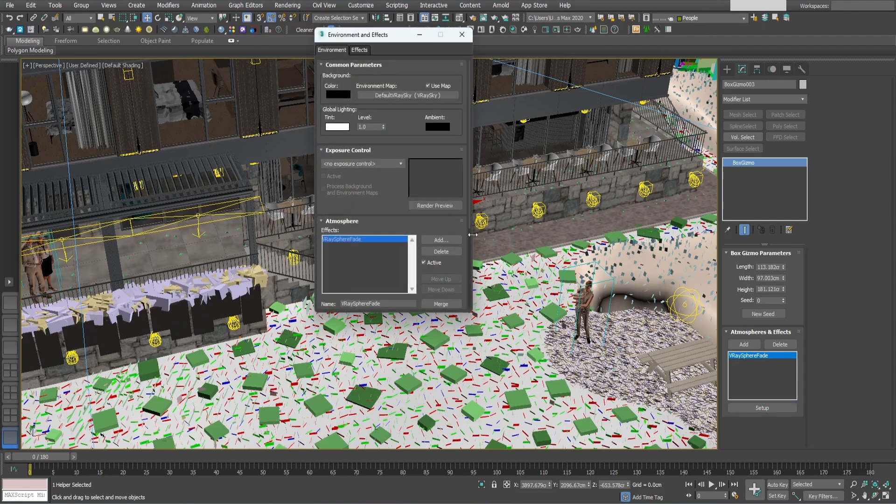
pyautogui.moveTo(392, 202); pyautogui.dragTo(394, 101)
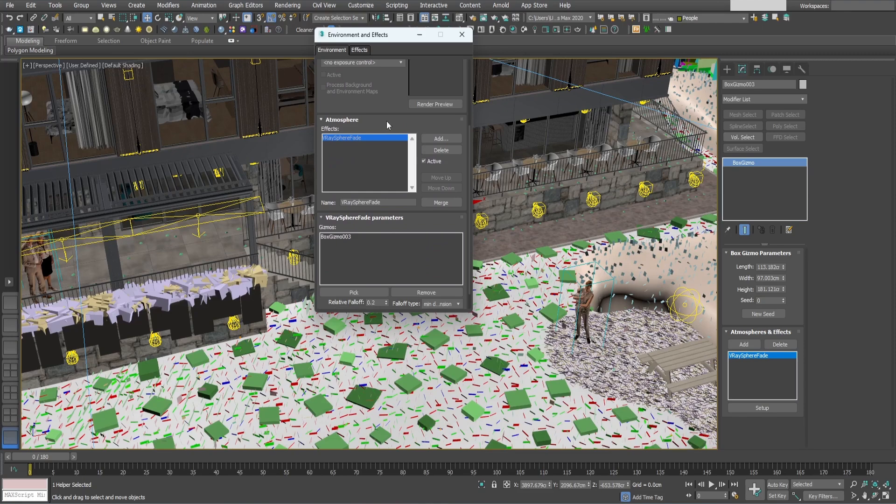
pyautogui.moveTo(387, 121); pyautogui.dragTo(385, 99)
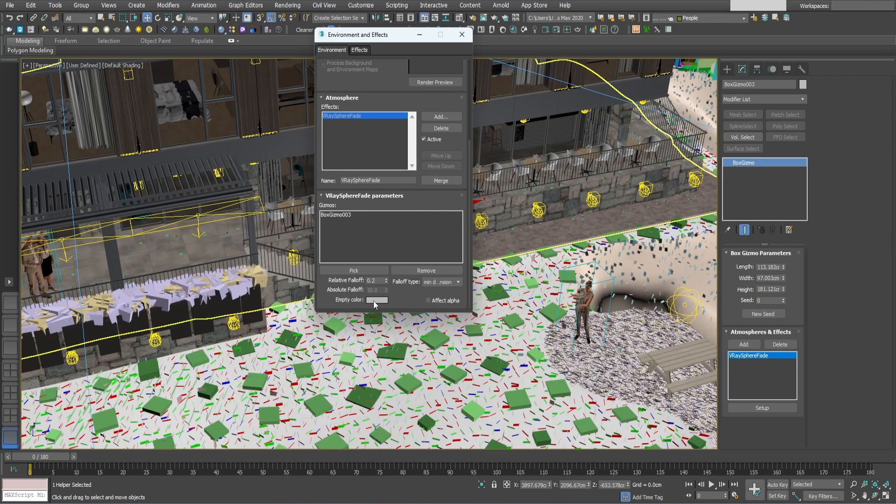
# Configure the VRaySphereFade with a black empty color, Affect alpha enabled and a relative falloff of 0.0.
pyautogui.click(374, 301)
pyautogui.moveTo(269, 108); pyautogui.dragTo(270, 54)
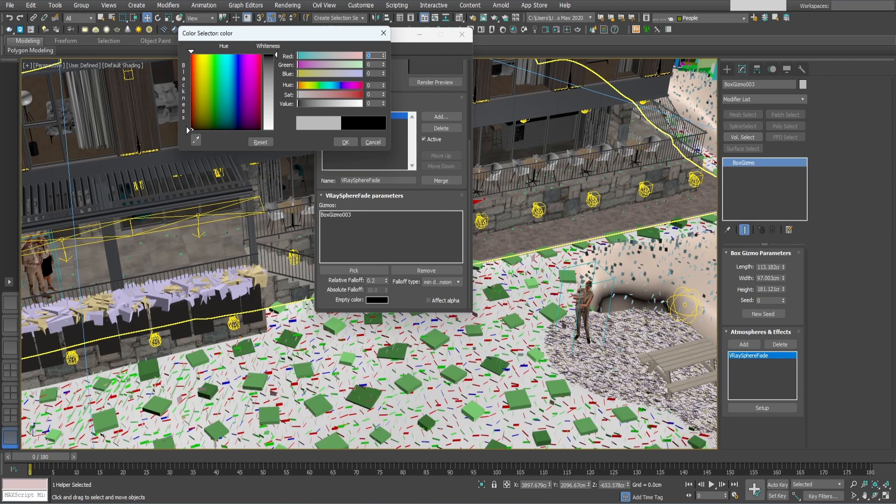
pyautogui.click(346, 142)
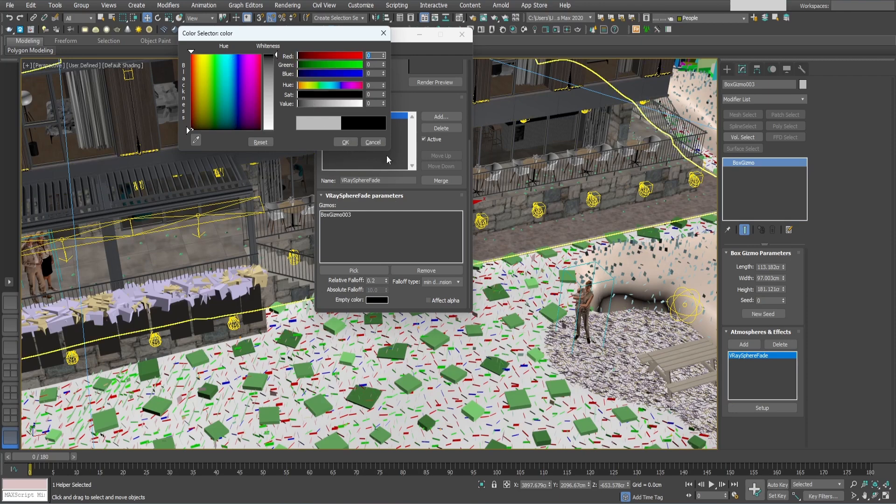
pyautogui.click(354, 143)
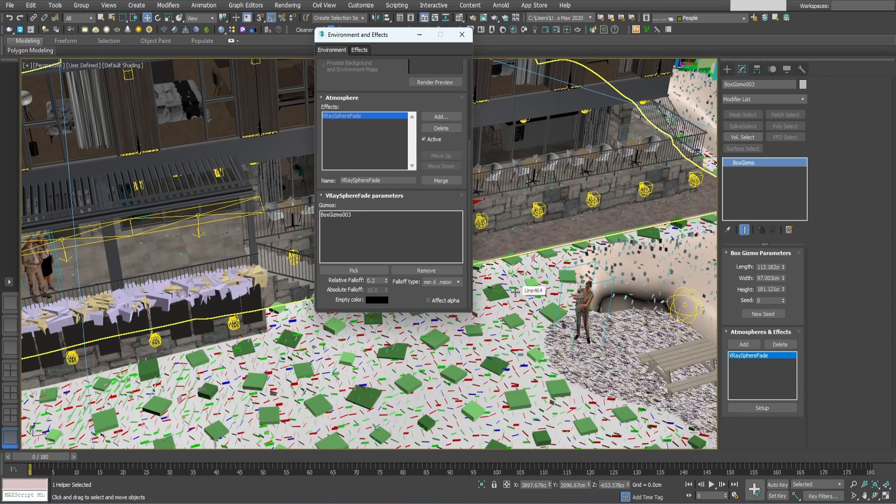
pyautogui.click(428, 301)
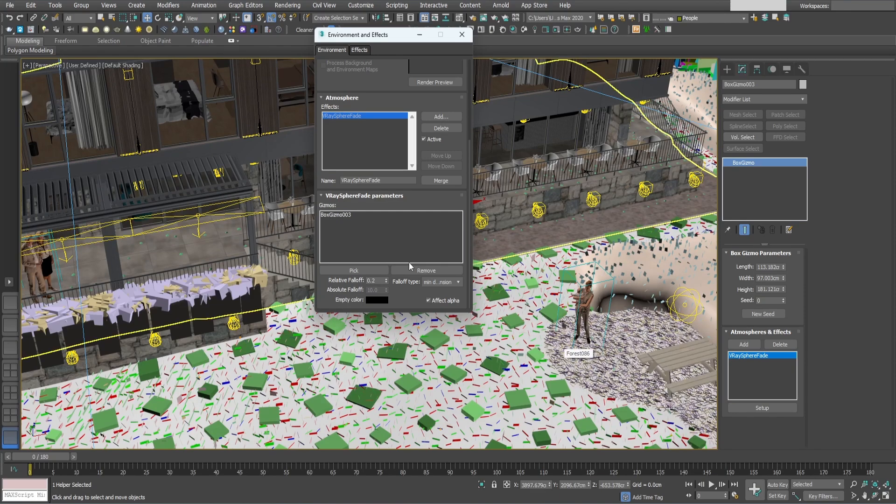
pyautogui.moveTo(385, 281); pyautogui.dragTo(389, 296)
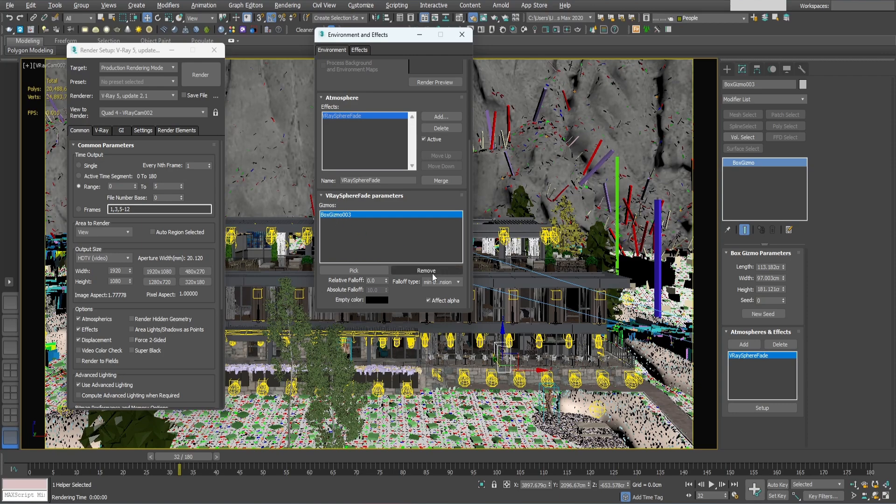
# Add BoxGizmo001 and BoxGizmo002 to the VRaySphereFade gizmo list and close the environment settings.
pyautogui.click(362, 271)
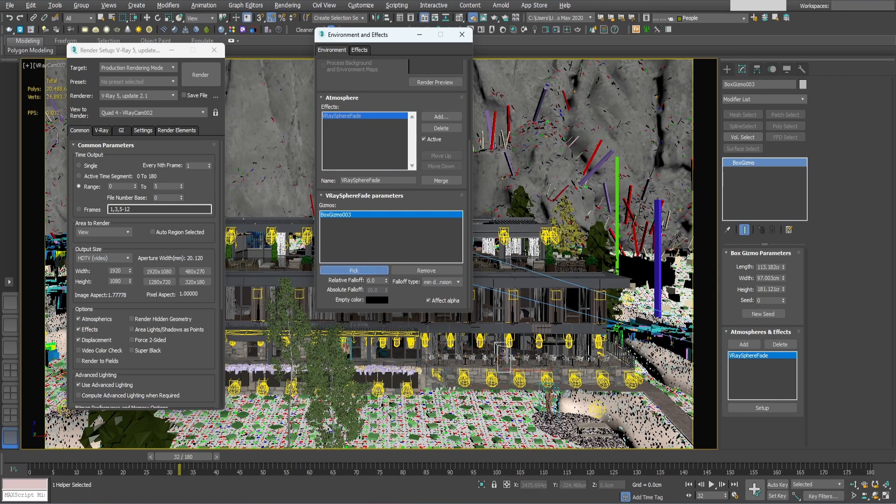
pyautogui.click(554, 387)
pyautogui.click(351, 272)
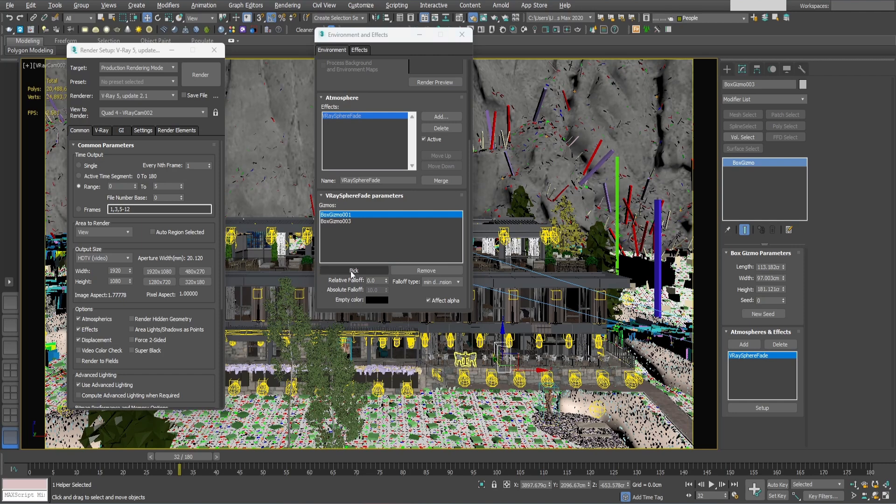
pyautogui.click(349, 347)
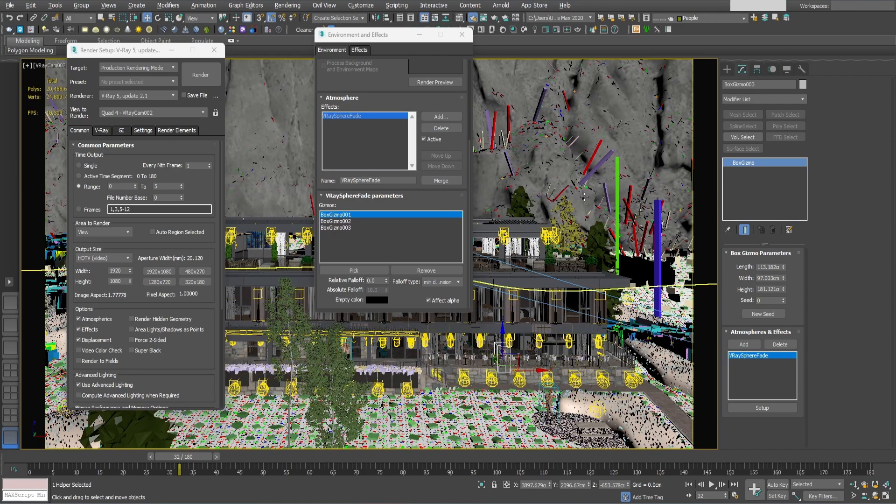
pyautogui.click(461, 37)
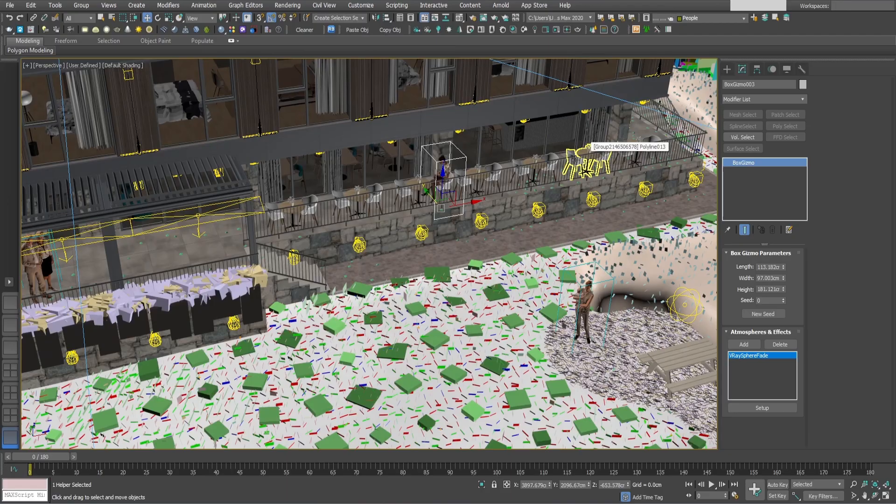
# Open the render setup and switch to the maximized VRayCam002 camera view.
pyautogui.moveTo(556, 300); pyautogui.dragTo(594, 332, button='middle')
pyautogui.keyDown('alt'); pyautogui.moveTo(593, 332); pyautogui.dragTo(554, 296, button='middle'); pyautogui.keyUp('alt')
pyautogui.moveTo(412, 182); pyautogui.dragTo(429, 204, button='middle')
pyautogui.click(474, 20)
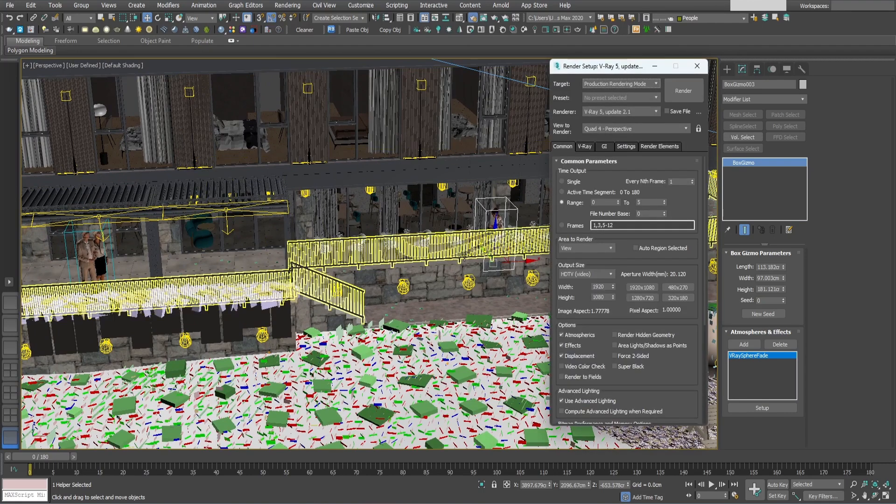
pyautogui.moveTo(339, 186); pyautogui.dragTo(324, 183, button='middle')
pyautogui.hotkey('alt', 'w')
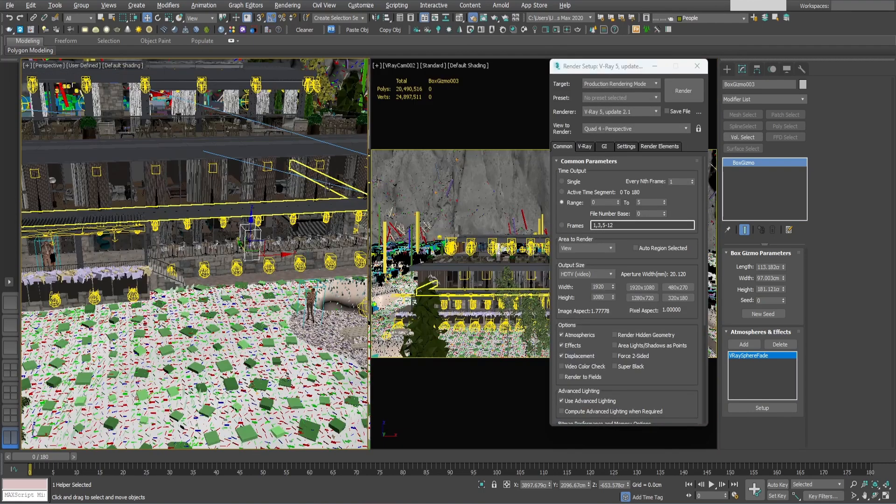
pyautogui.moveTo(609, 70); pyautogui.dragTo(126, 54)
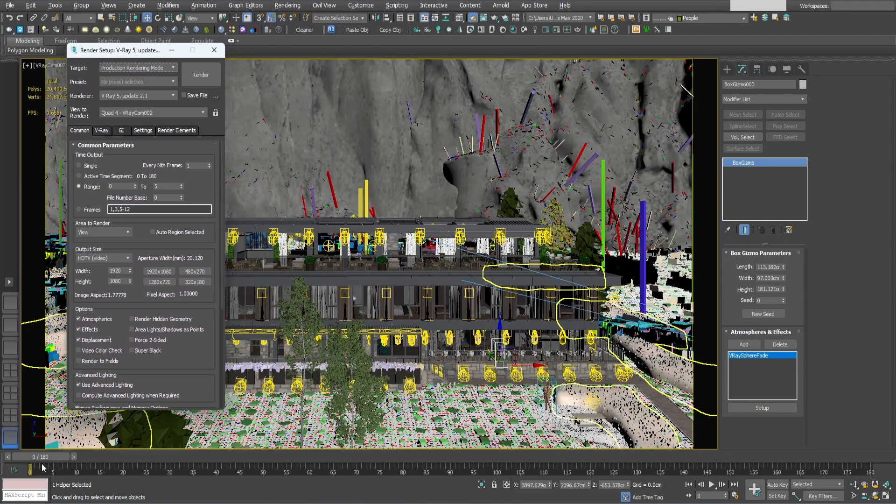
# Scrub through the camera animation and stop at frame 32.
pyautogui.moveTo(45, 458); pyautogui.dragTo(236, 466)
pyautogui.moveTo(292, 466); pyautogui.dragTo(463, 465)
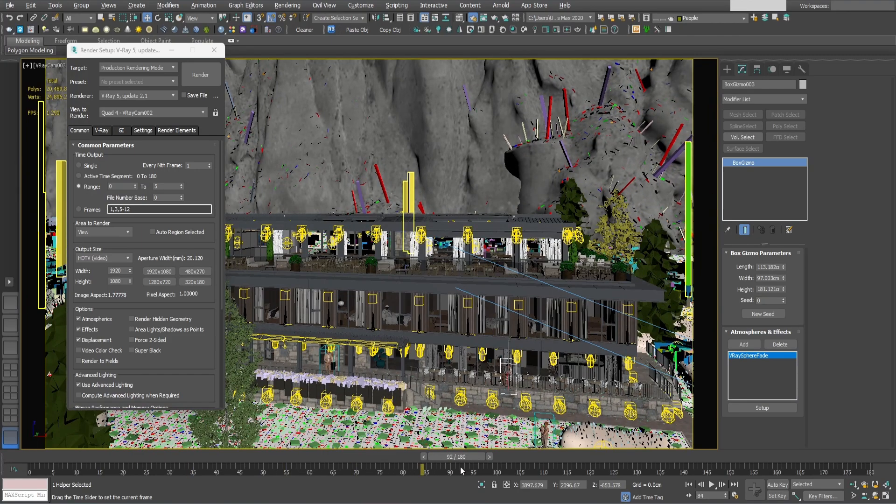
pyautogui.moveTo(388, 467); pyautogui.dragTo(327, 471)
pyautogui.moveTo(249, 466); pyautogui.dragTo(192, 463)
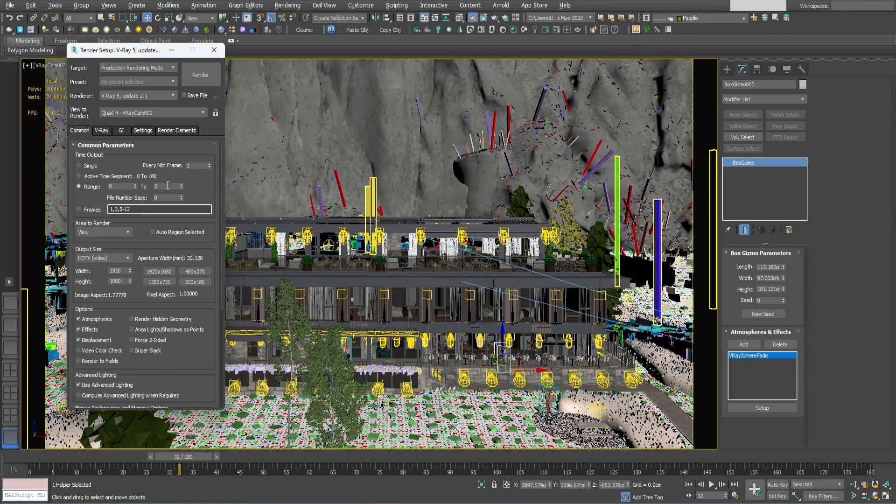
# Render the frame range 0 to 5 from VRayCam002, continuing without an assigned output file.
pyautogui.moveTo(207, 195); pyautogui.dragTo(208, 199)
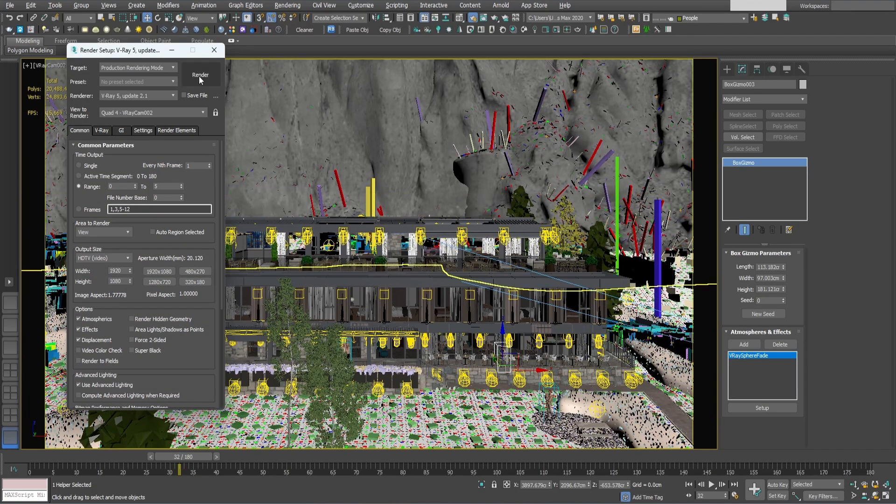
pyautogui.click(199, 77)
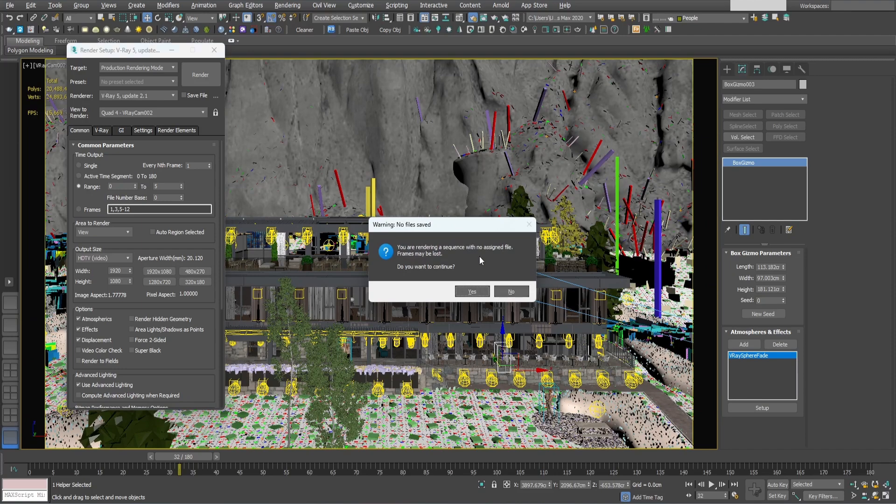
pyautogui.click(472, 292)
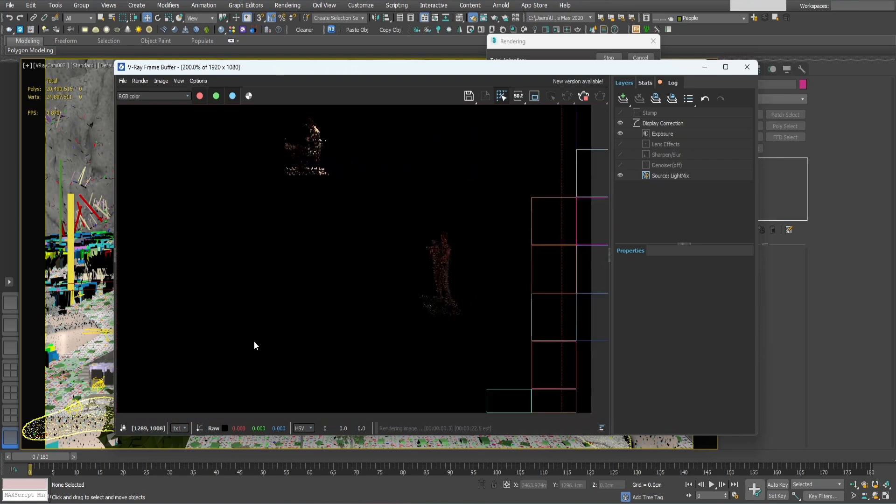
# Display the Alpha channel of the render in the V-Ray Frame Buffer at 100% zoom.
pyautogui.scroll(-1, 366, 370)
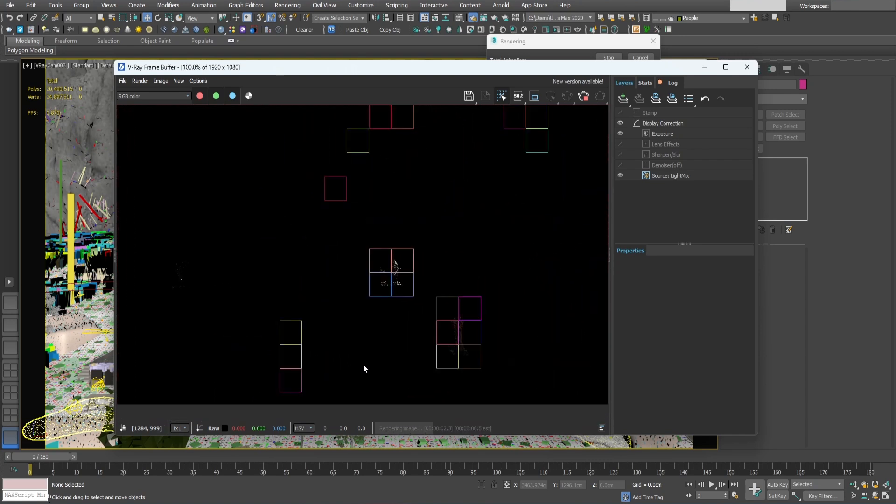
pyautogui.click(127, 96)
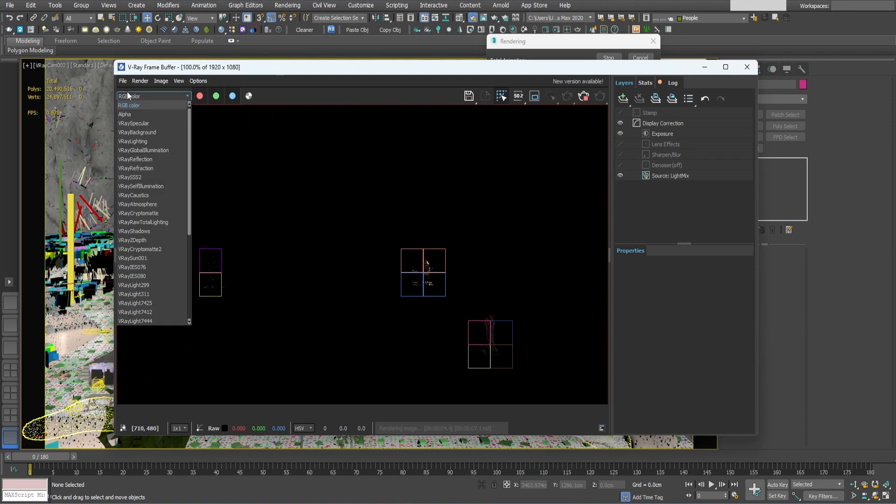
pyautogui.click(125, 117)
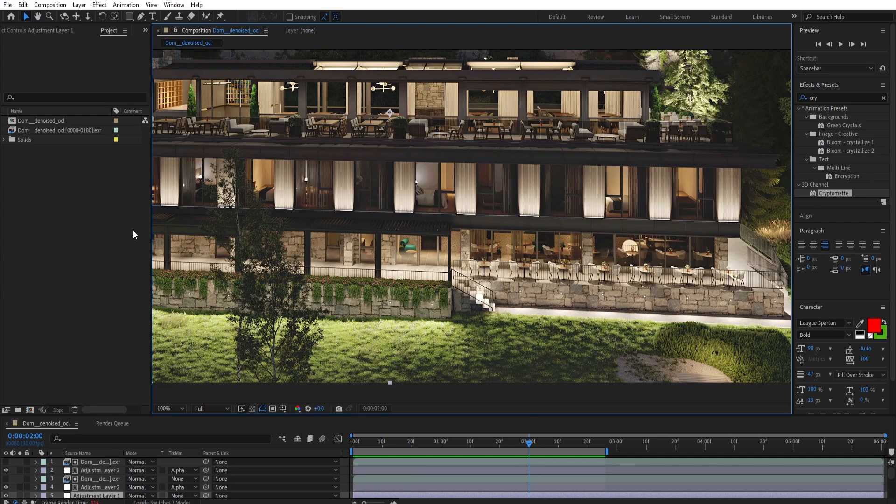
# Switch to After Effects and import the People_[0000-0057].exr sequence from the People folder.
pyautogui.click(89, 202)
pyautogui.doubleClick(89, 203)
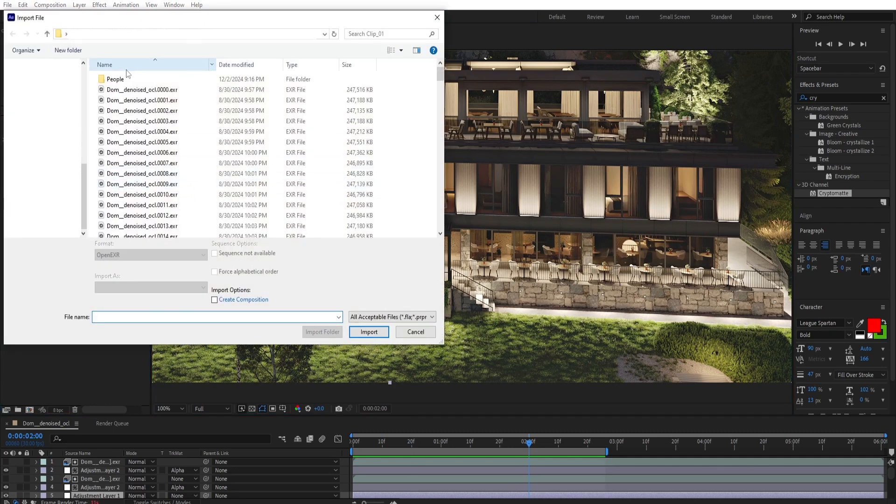
pyautogui.click(116, 80)
pyautogui.doubleClick(116, 79)
pyautogui.click(116, 79)
pyautogui.press('Return')
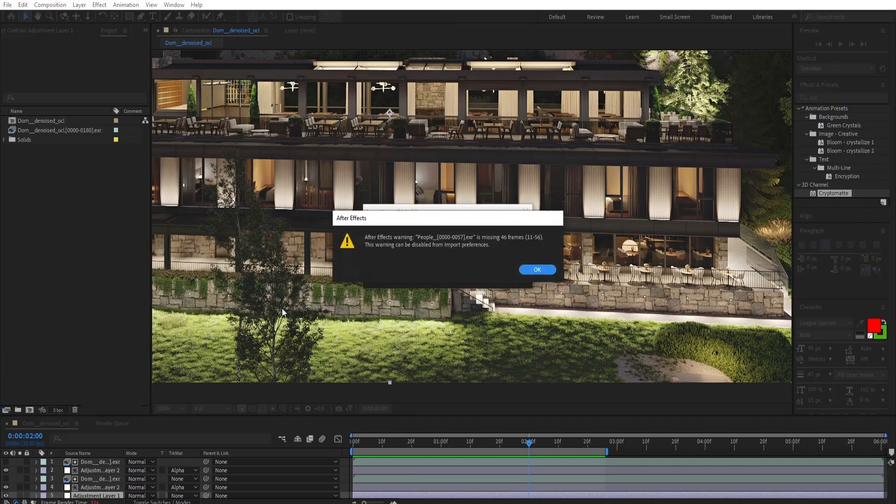
pyautogui.click(532, 270)
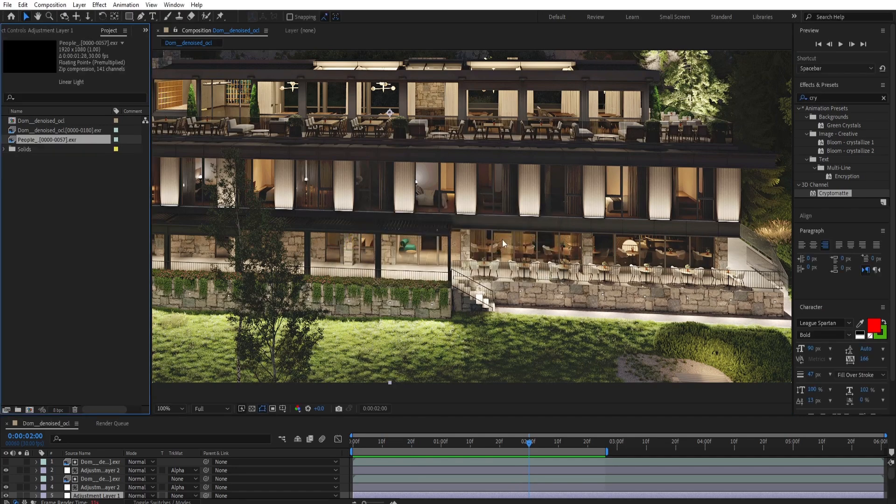
# Place the People sequence at the top of the Dom__denoised_ocl composition and turn on the People layers' visibility.
pyautogui.moveTo(49, 142); pyautogui.dragTo(51, 463)
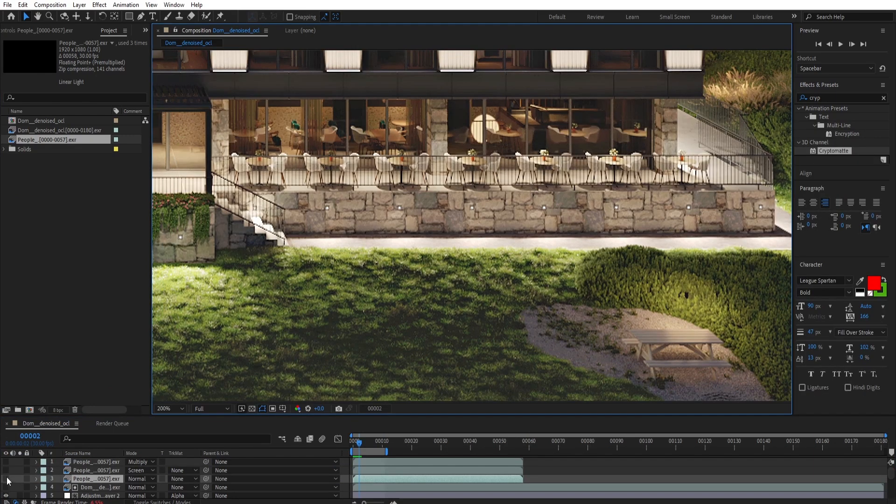
pyautogui.moveTo(6, 479); pyautogui.dragTo(7, 470)
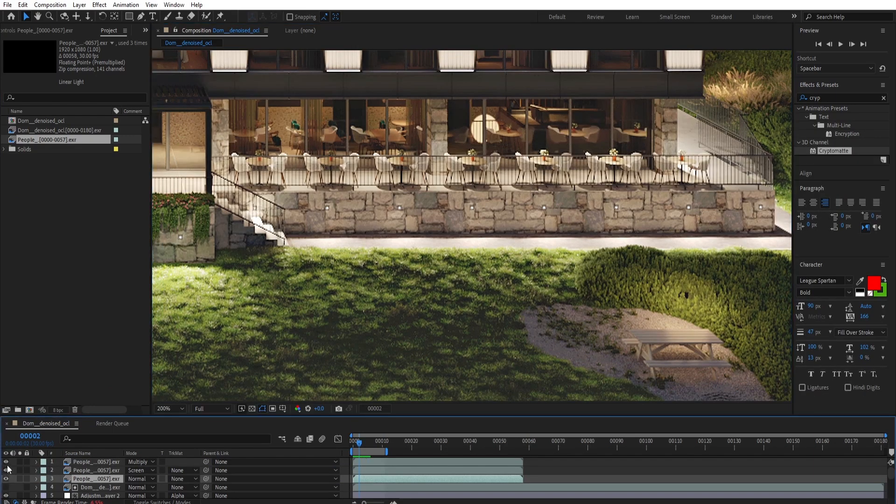
# Play the composition to check the people on the terrace and beside the picnic table.
pyautogui.moveTo(629, 256); pyautogui.dragTo(617, 262, button='middle')
pyautogui.press('space')
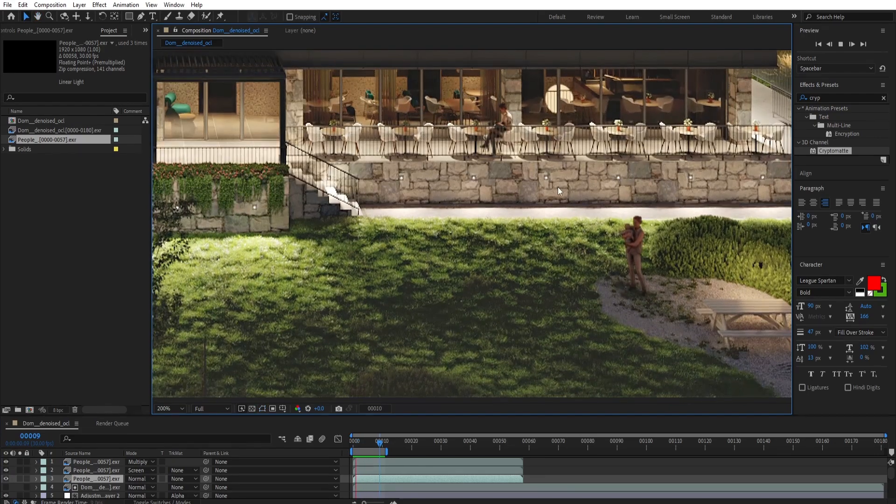
pyautogui.scroll(-2, 534, 206)
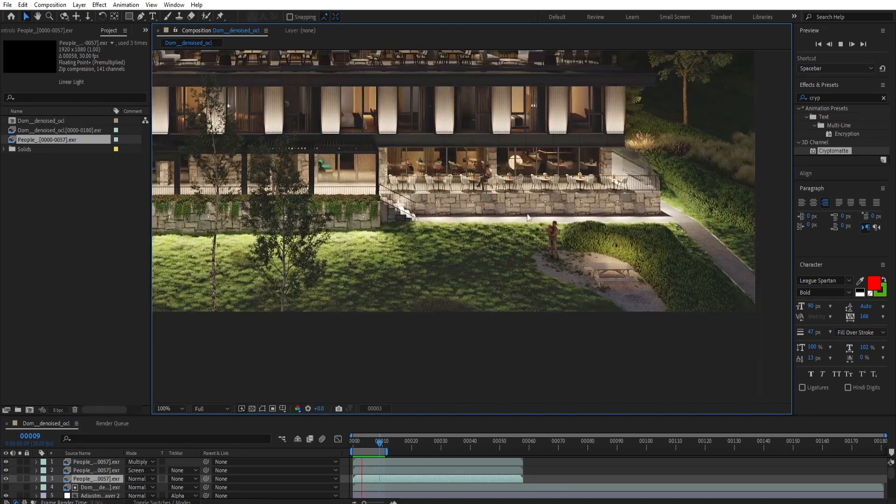